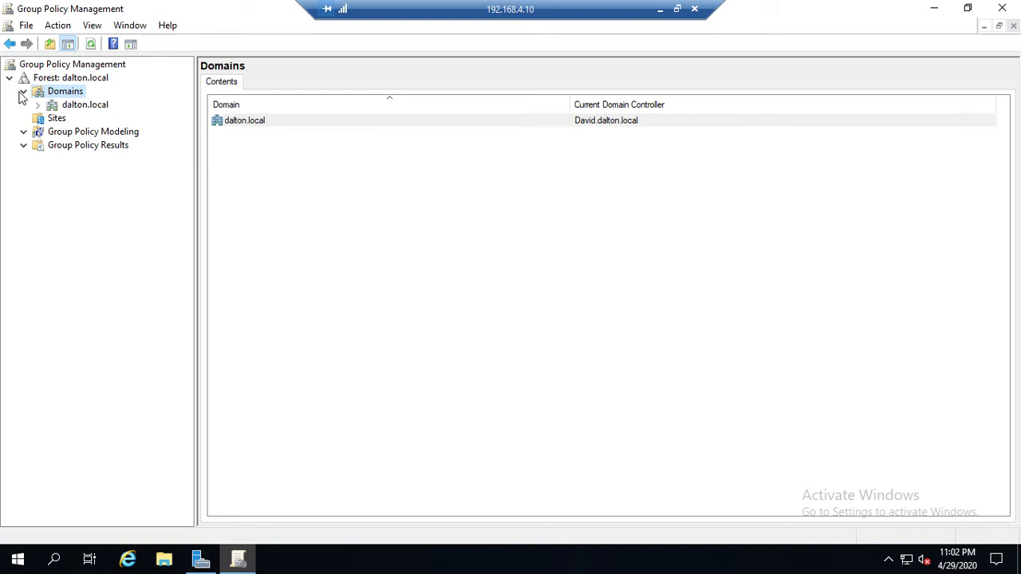
Expand the dalton.local domain and its Group Policy Objects container in the console tree
right_click(61, 87)
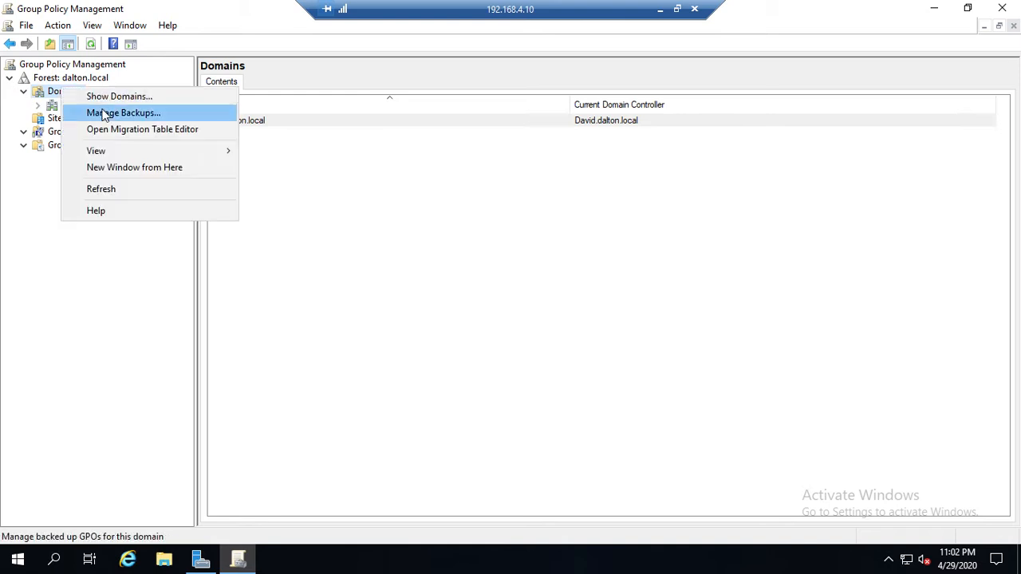
left_click(25, 178)
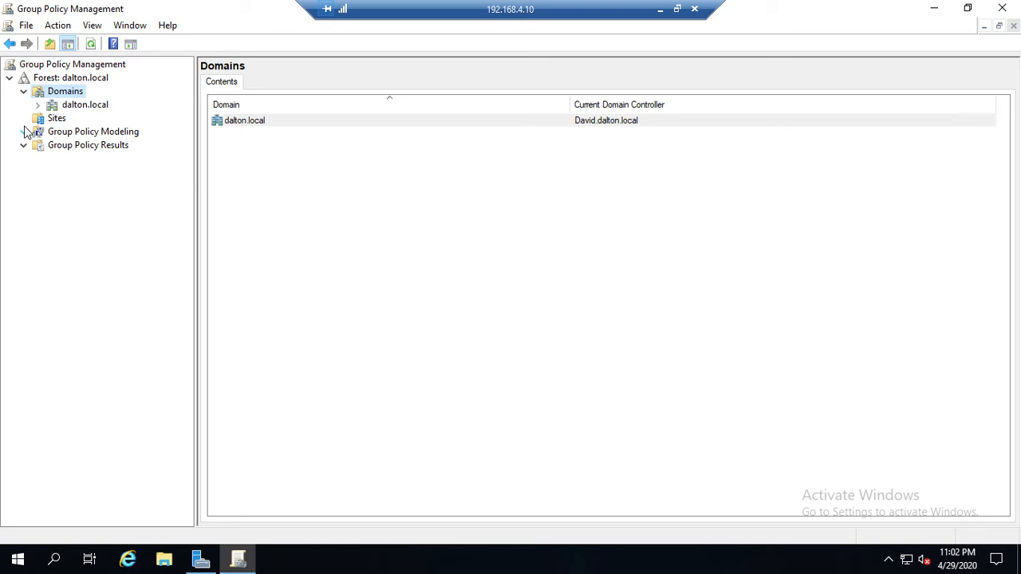
left_click(38, 104)
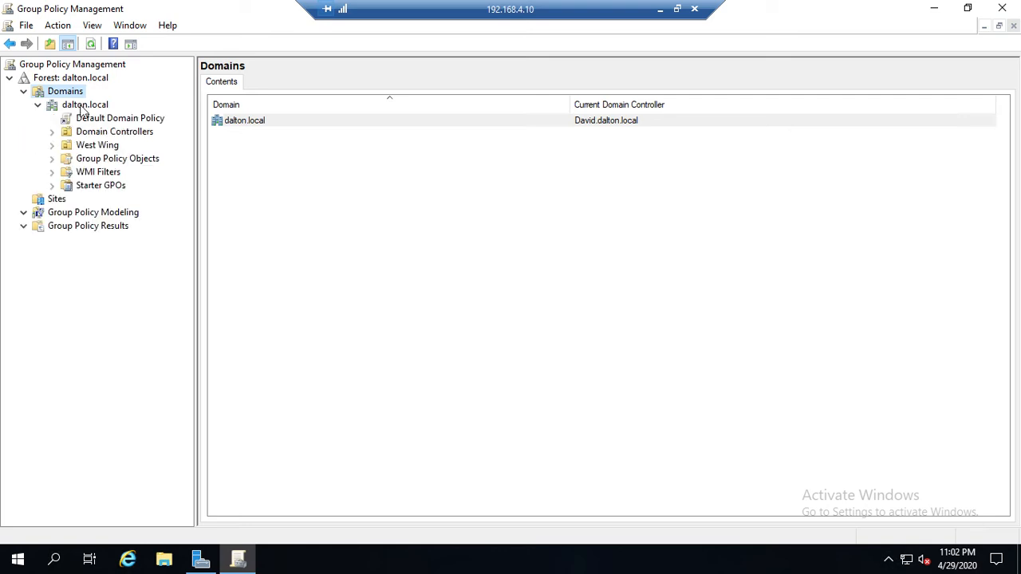
right_click(112, 164)
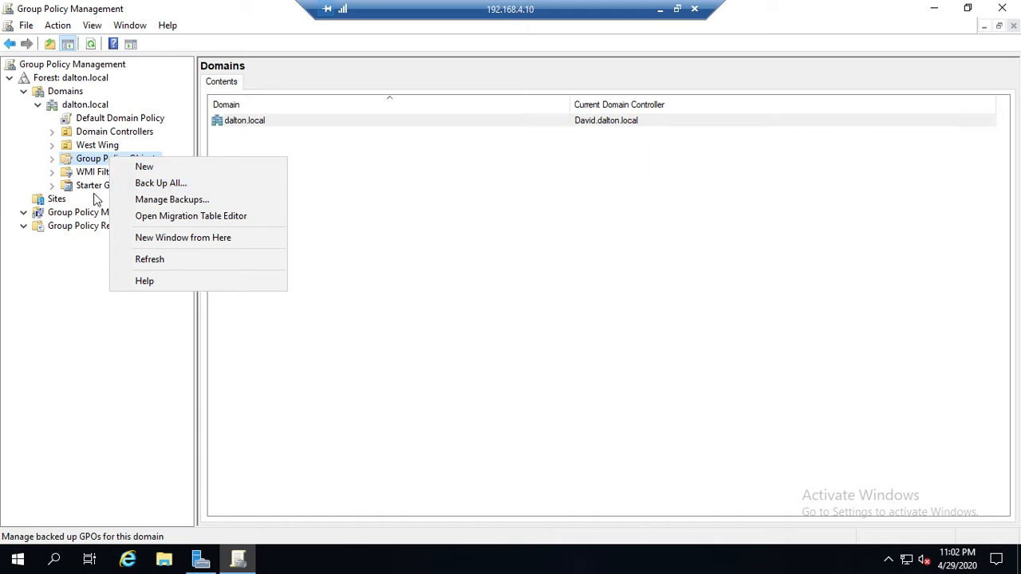
left_click(55, 158)
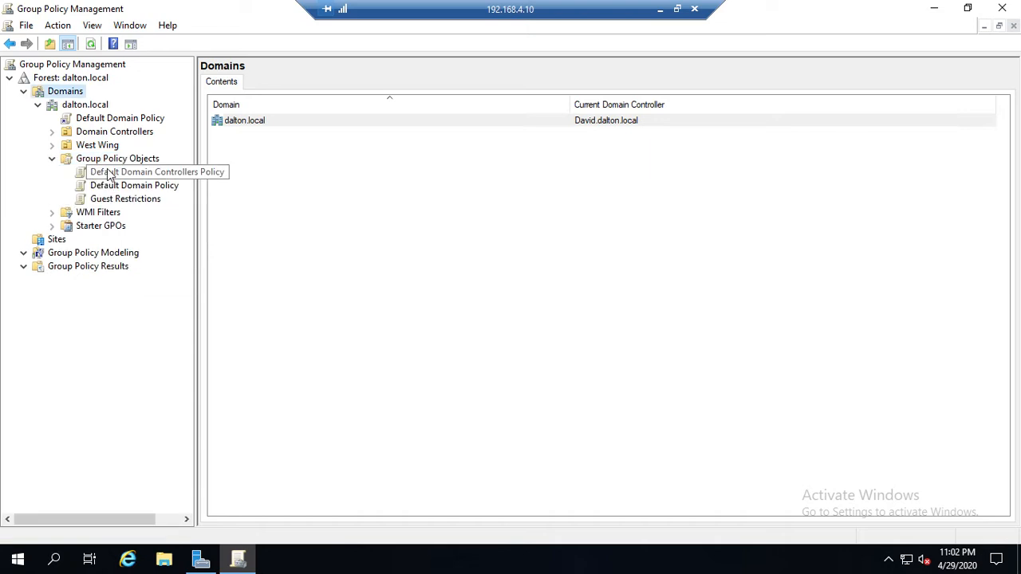
right_click(106, 172)
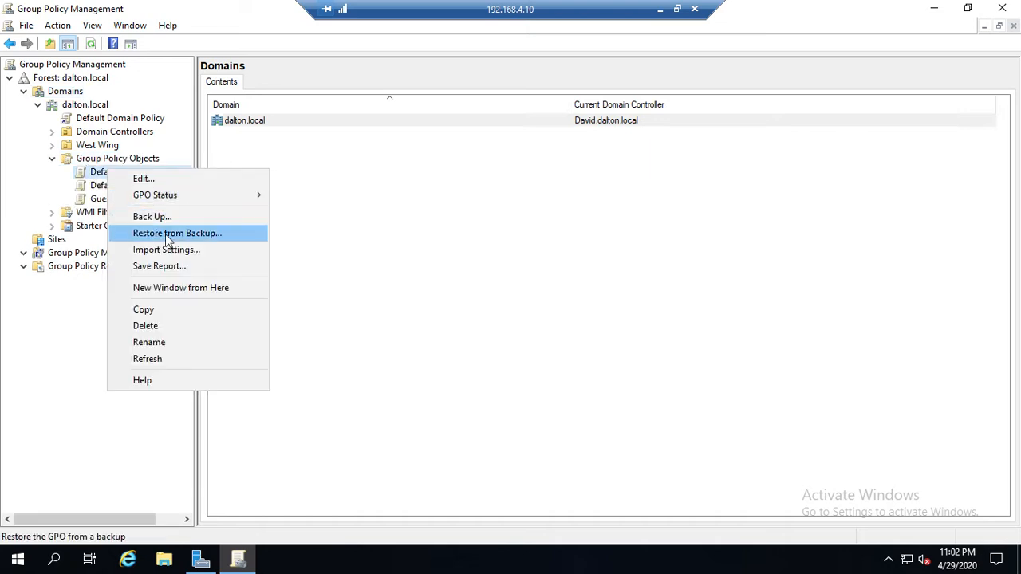
left_click(63, 416)
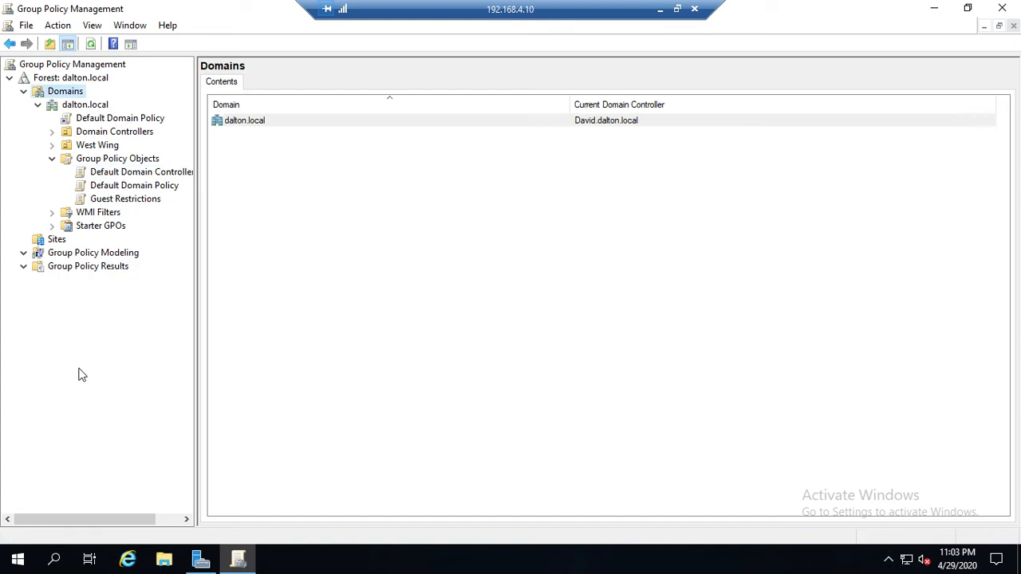
Back up all Group Policy Objects to a new folder named GPOBackups on Local Disk (C:), without a description
right_click(126, 162)
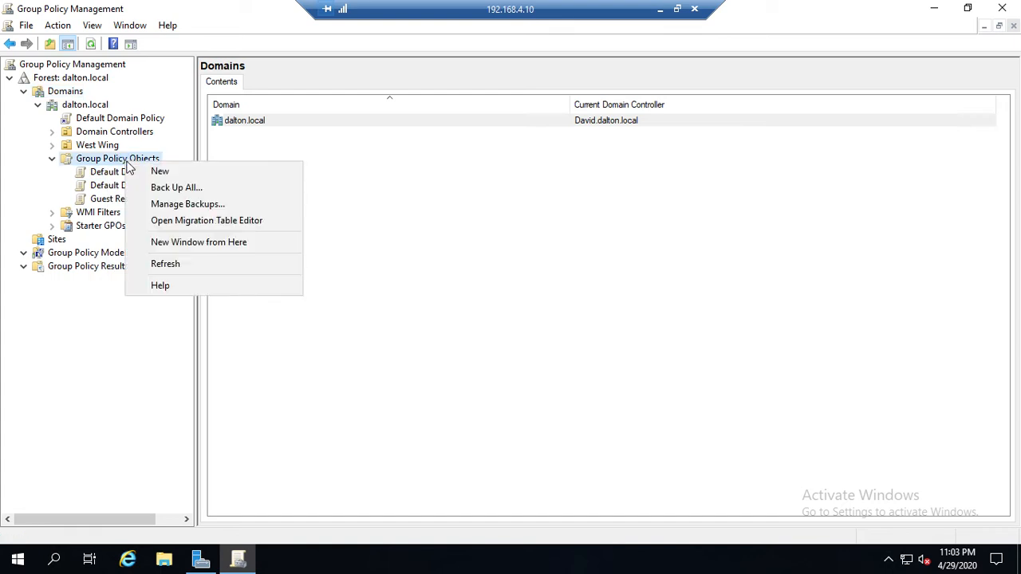
left_click(171, 187)
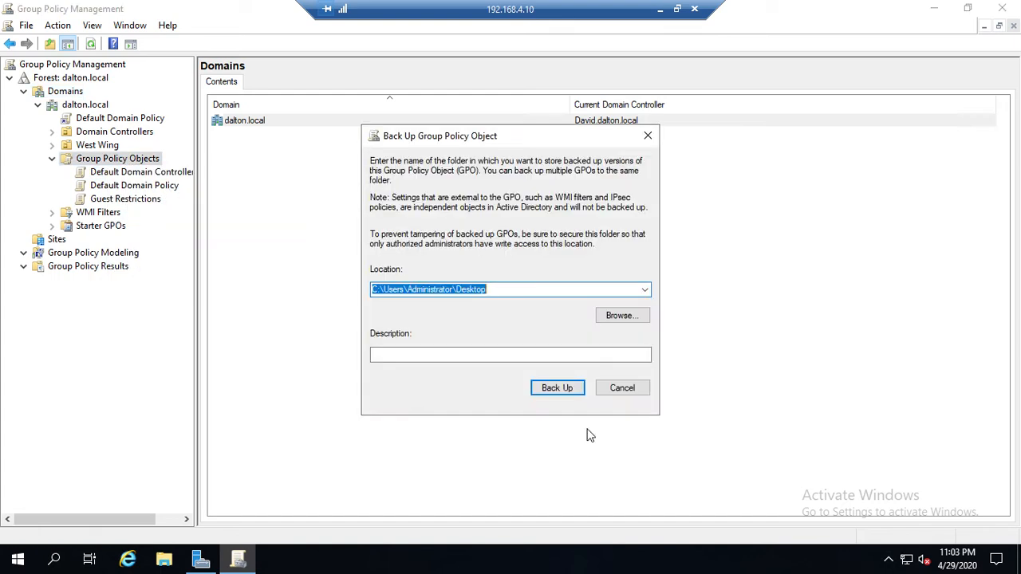
left_click(613, 321)
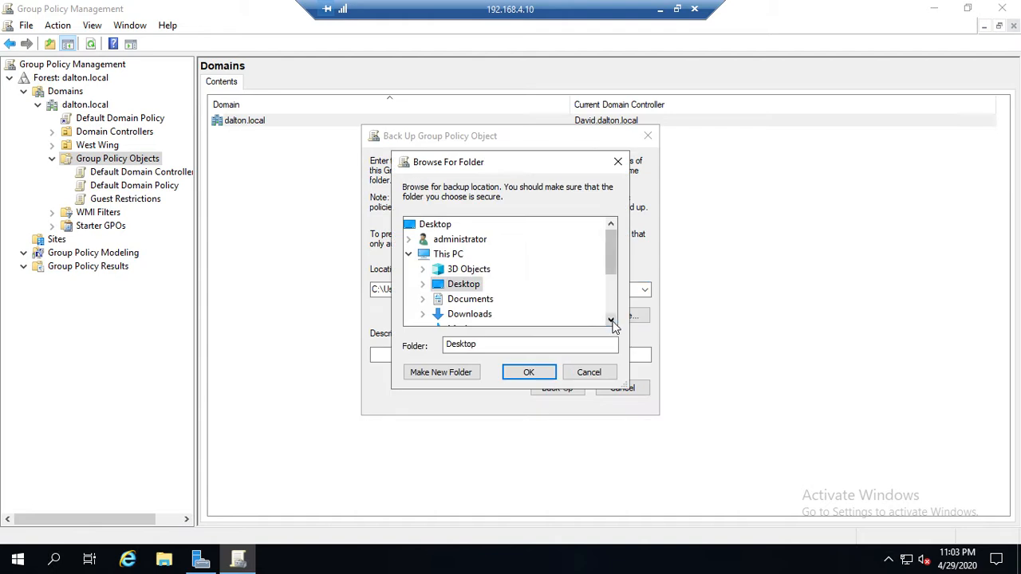
left_click_drag(613, 246, 613, 288)
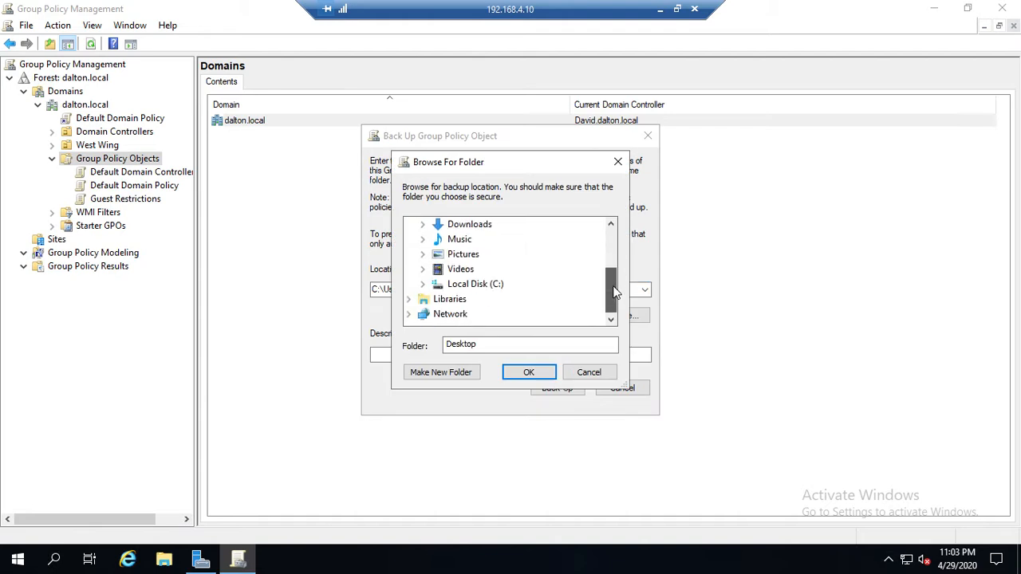
double_click(477, 287)
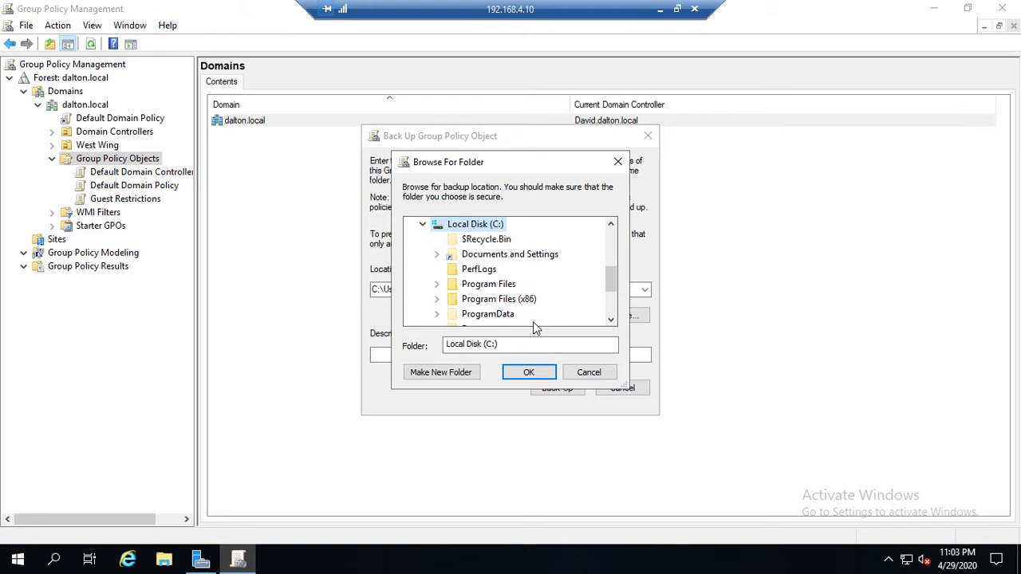
left_click(434, 372)
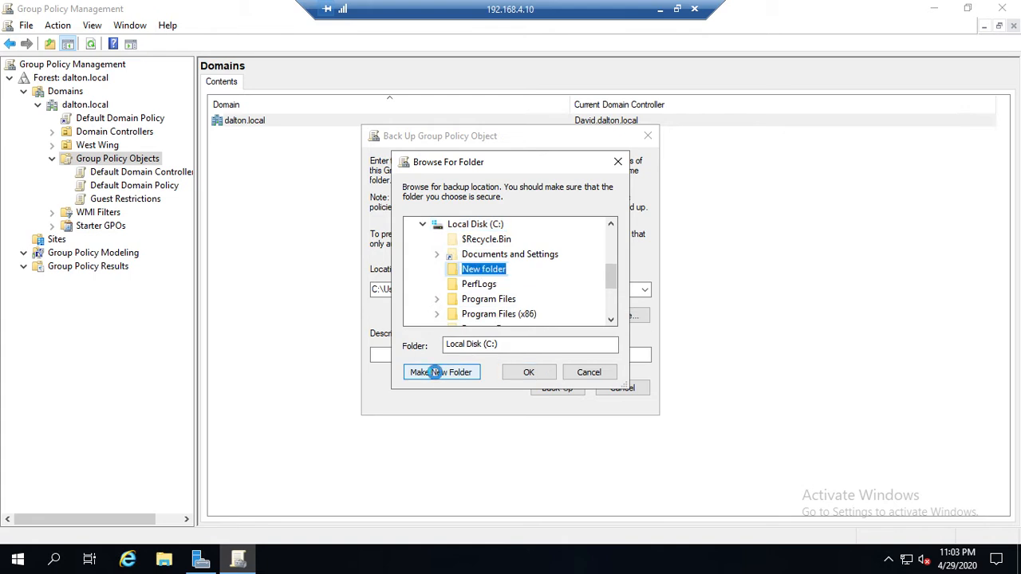
type("GPOBackups")
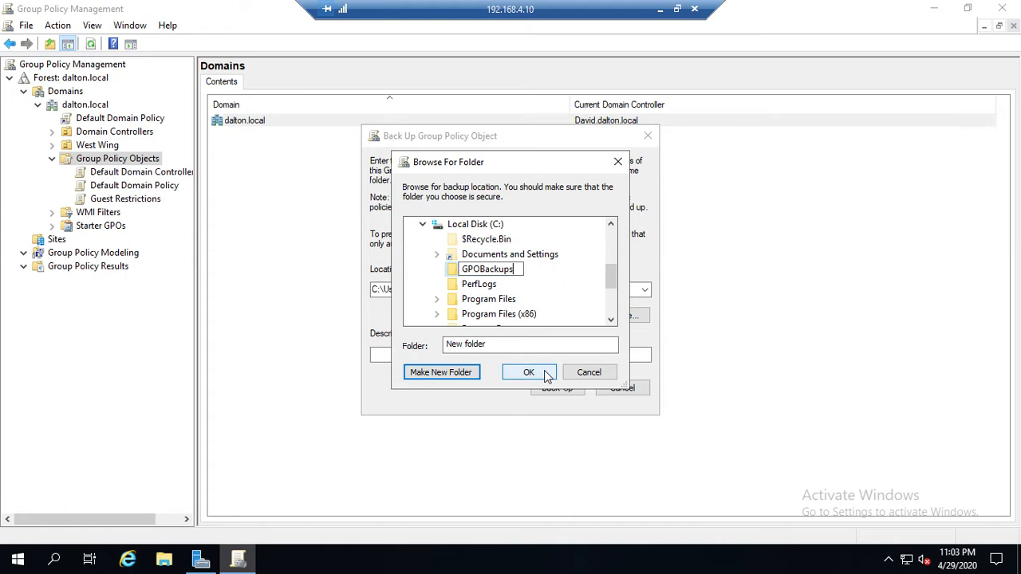
left_click(529, 372)
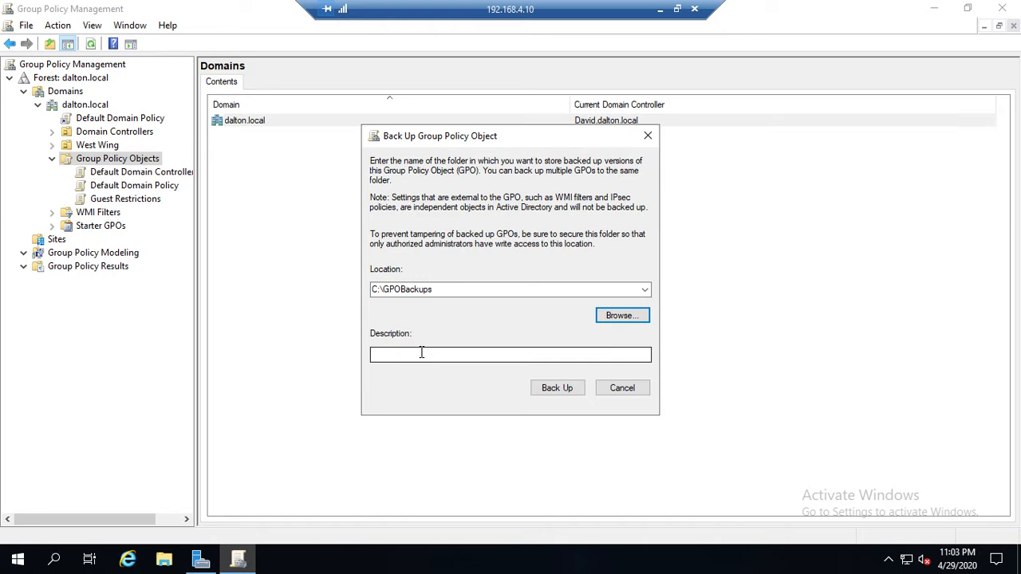
left_click(570, 387)
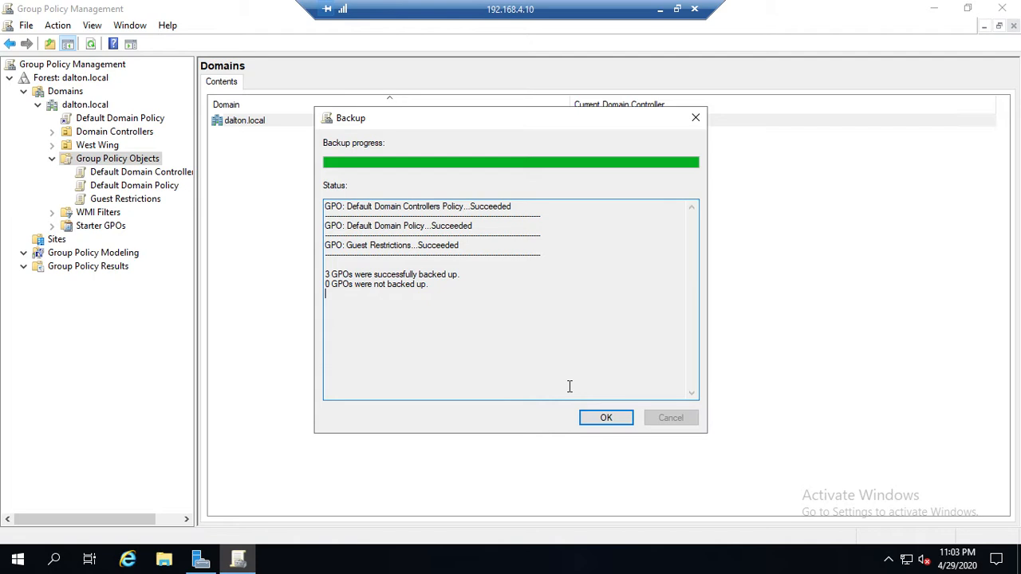
left_click(606, 418)
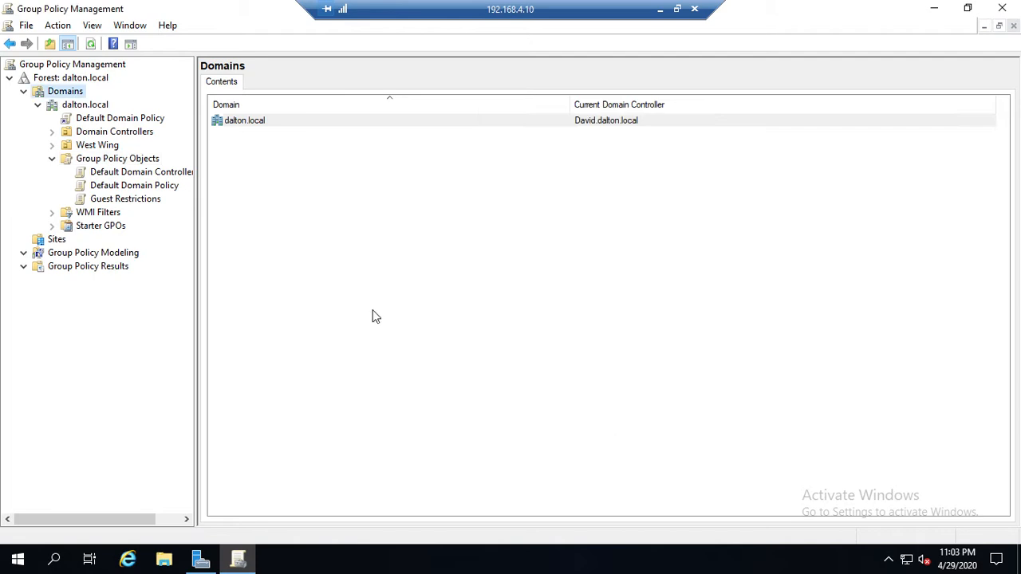
Delete the Guest Restrictions GPO and all its links in the domain
right_click(125, 174)
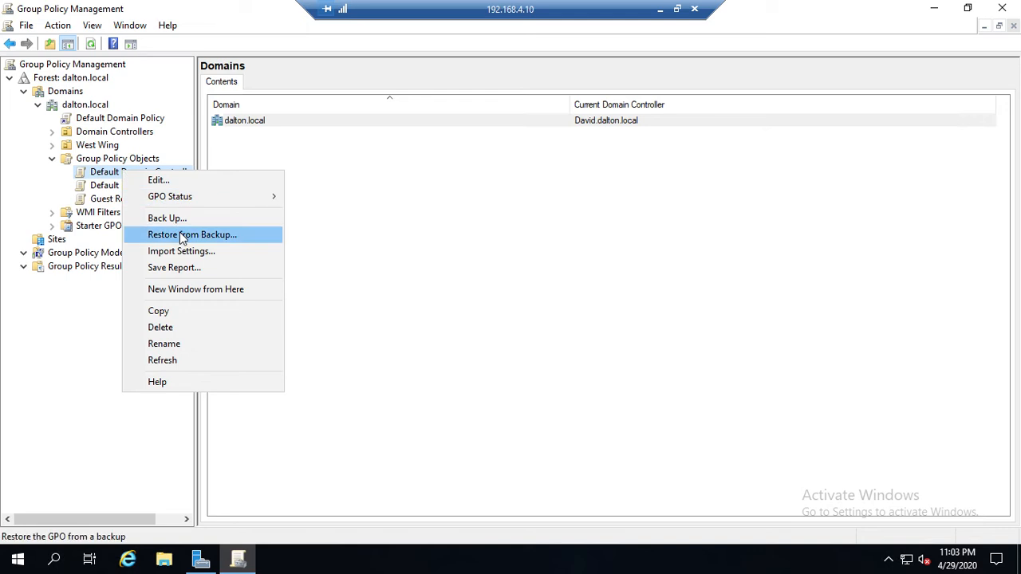
left_click(545, 283)
left_click(112, 201)
right_click(112, 204)
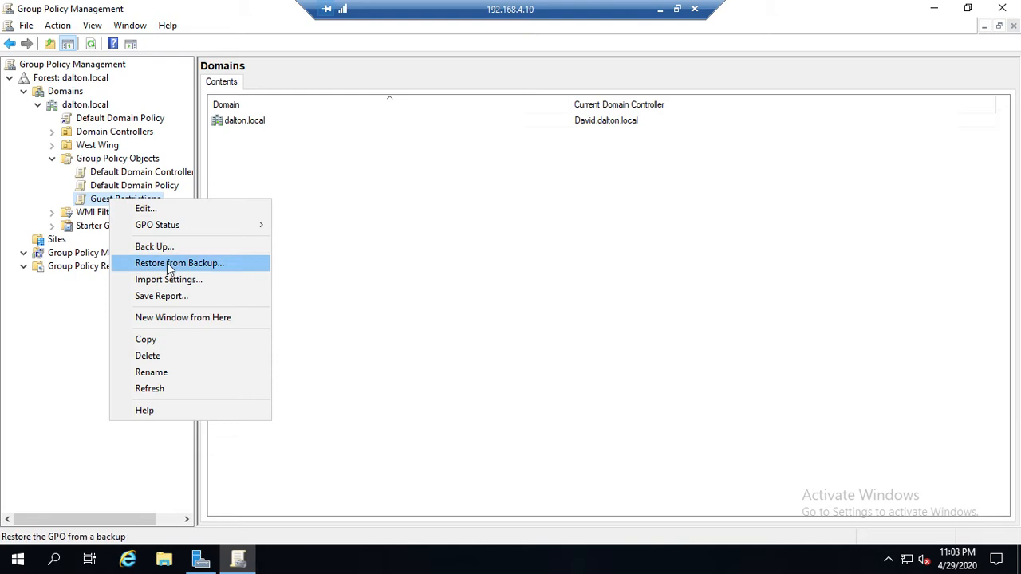
left_click(147, 356)
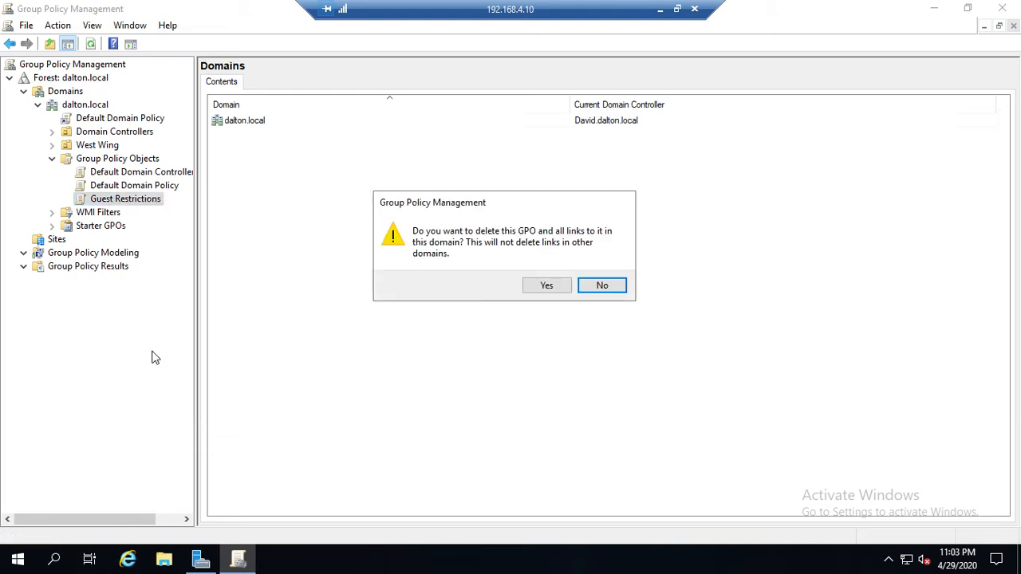
left_click(544, 289)
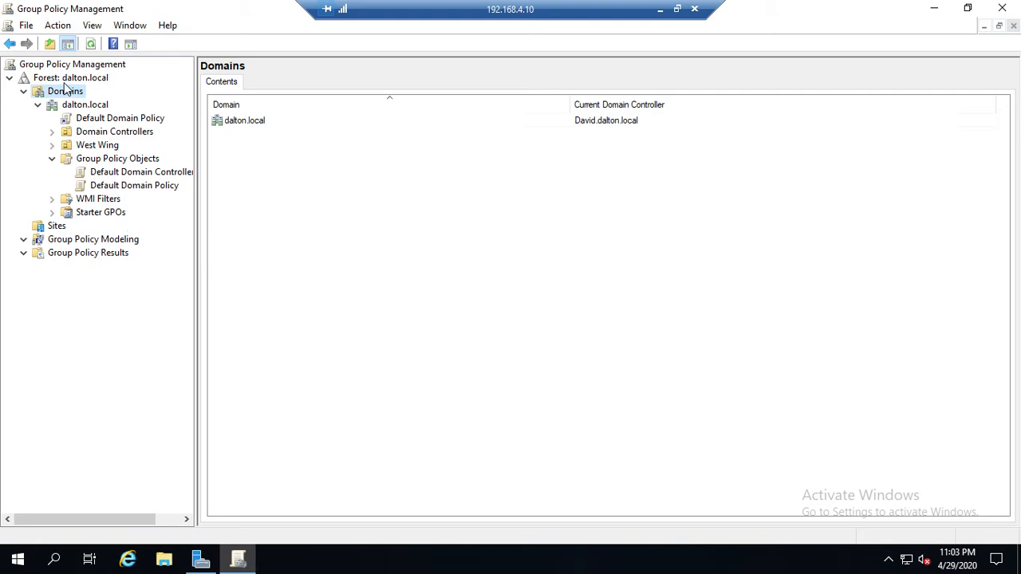
Review the backed-up GPOs in C:\GPOBackups through Manage Backups, widening the Name column to read their names
right_click(87, 159)
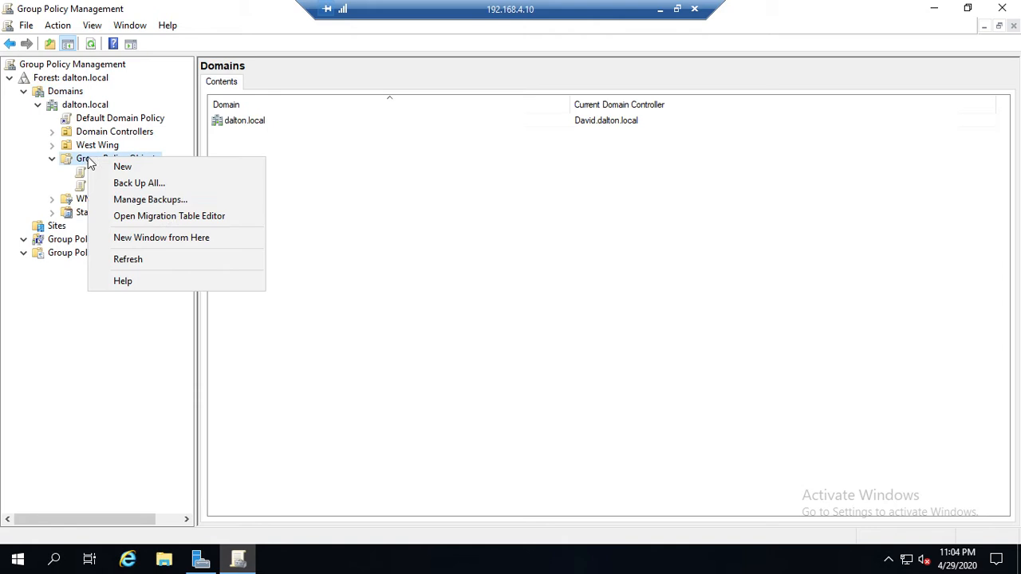
left_click(163, 204)
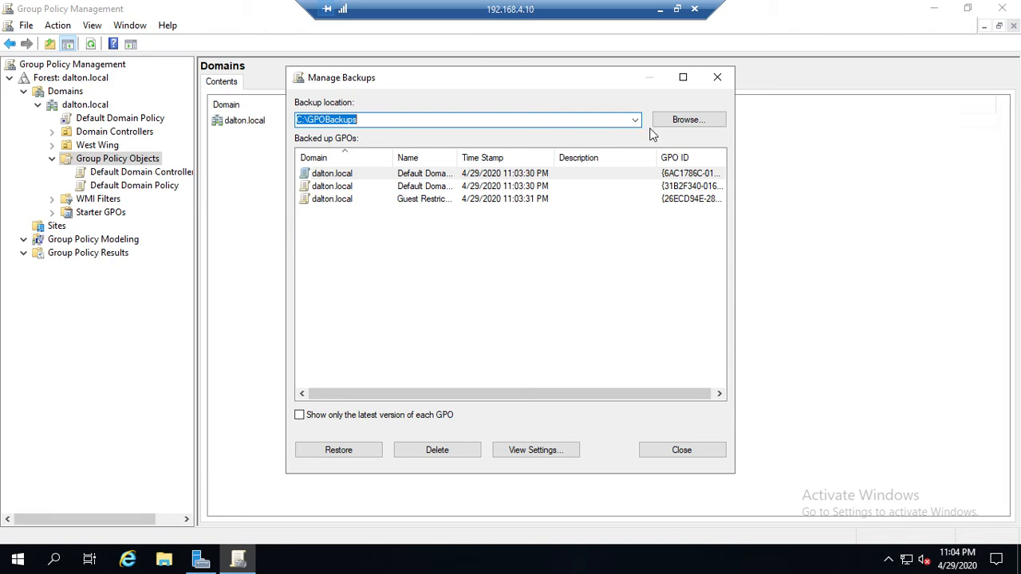
left_click(684, 120)
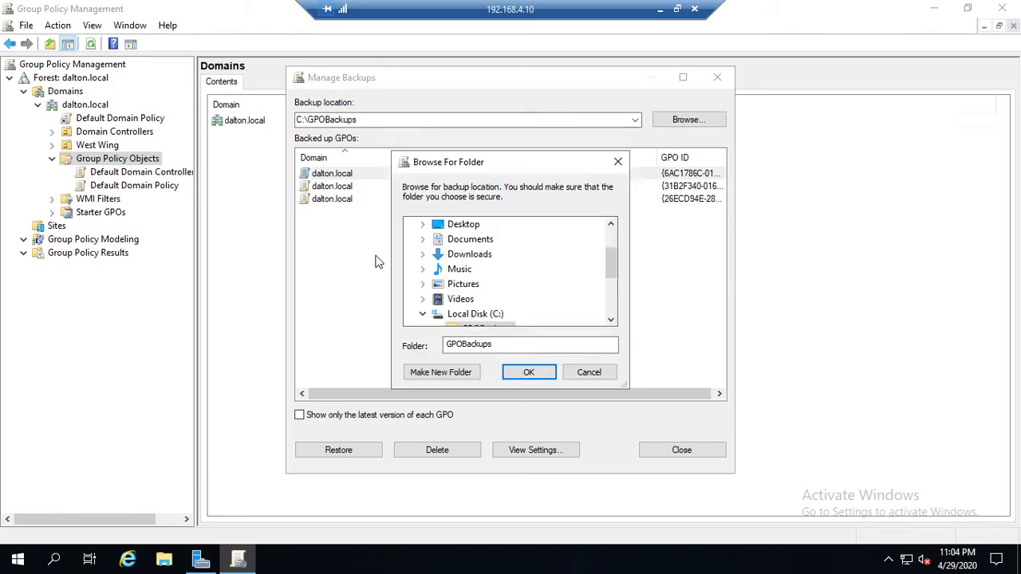
left_click(587, 373)
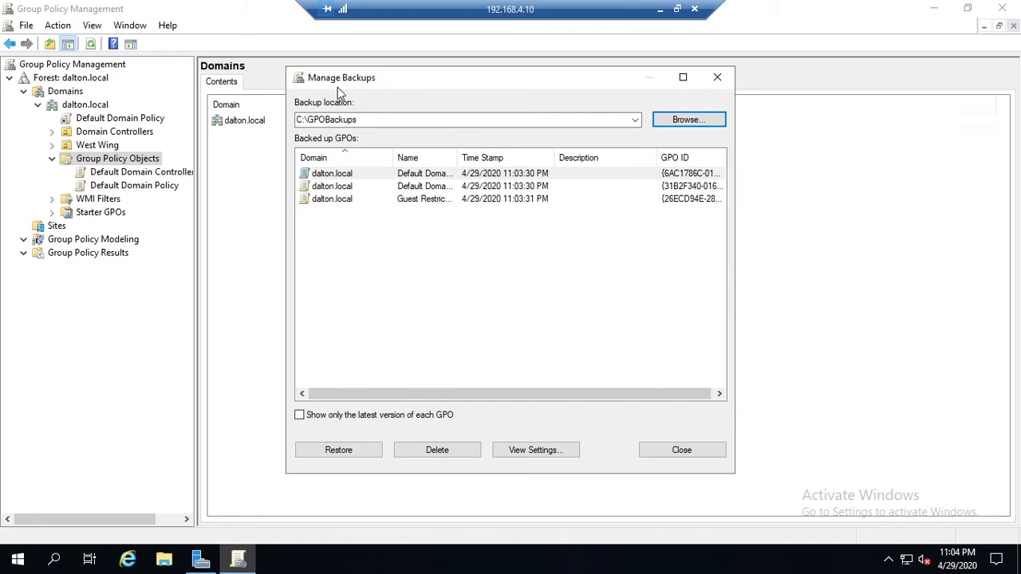
left_click_drag(459, 154, 492, 151)
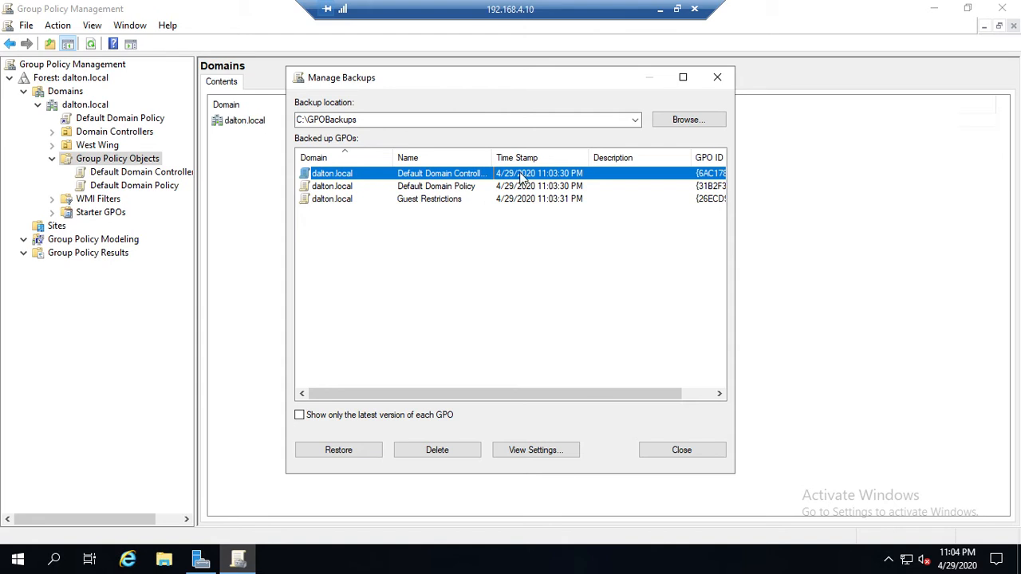
left_click_drag(583, 395, 702, 390)
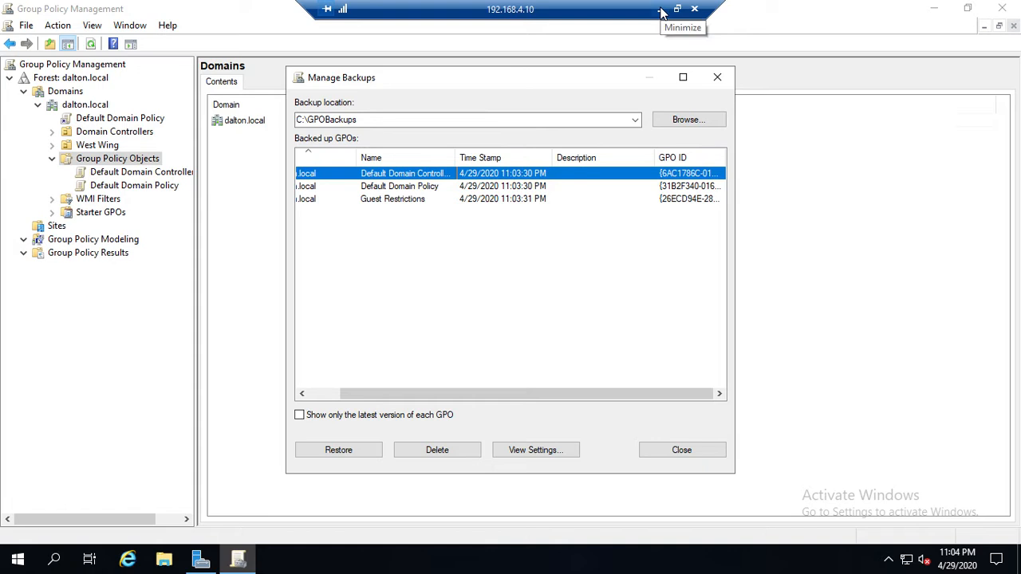
left_click(718, 77)
Switch to File Explorer, inspect the first backup folder inside C:\GPOBackups, and return to Group Policy Management
left_click(934, 8)
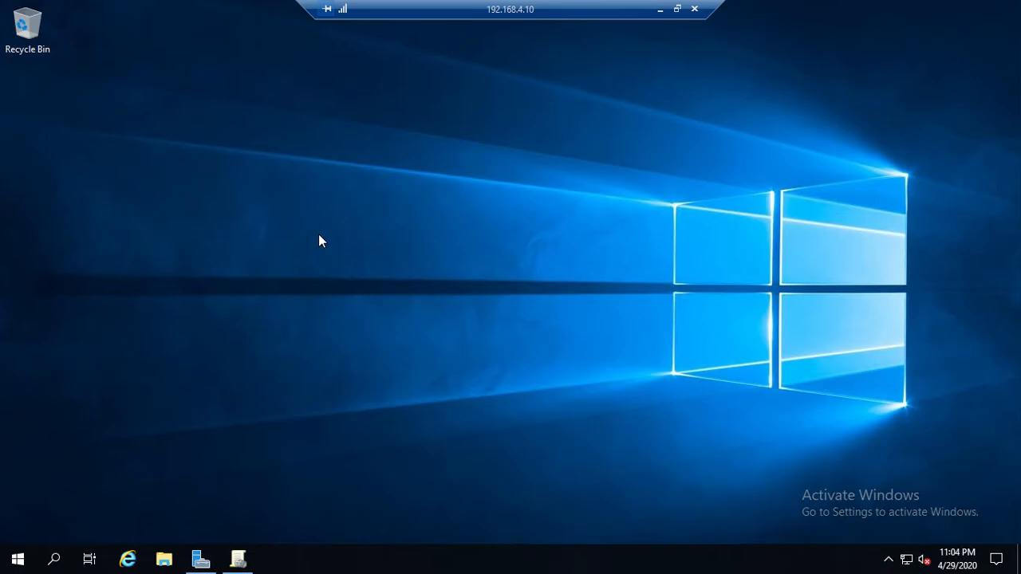
left_click(163, 561)
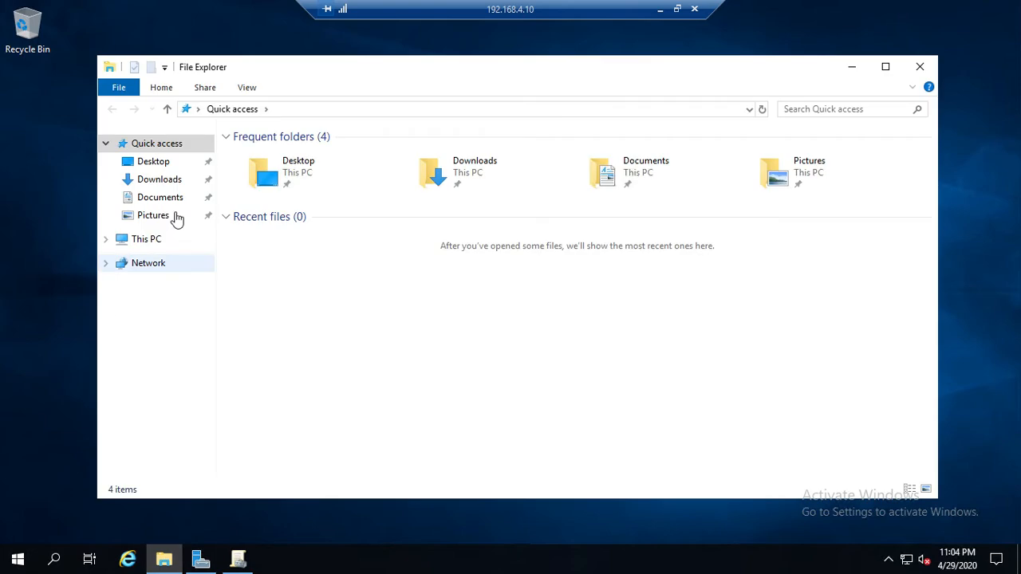
left_click(146, 240)
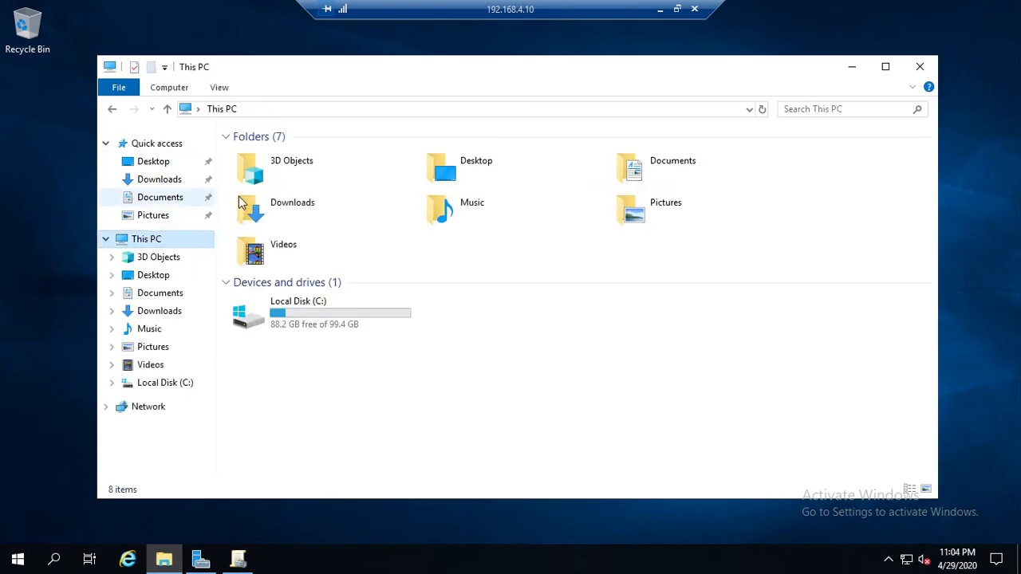
double_click(297, 311)
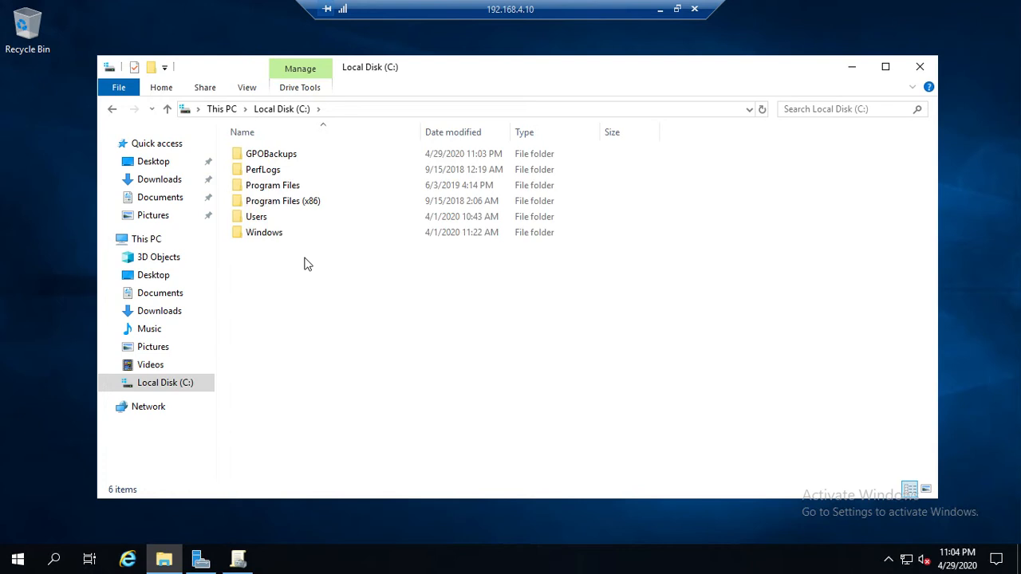
double_click(269, 157)
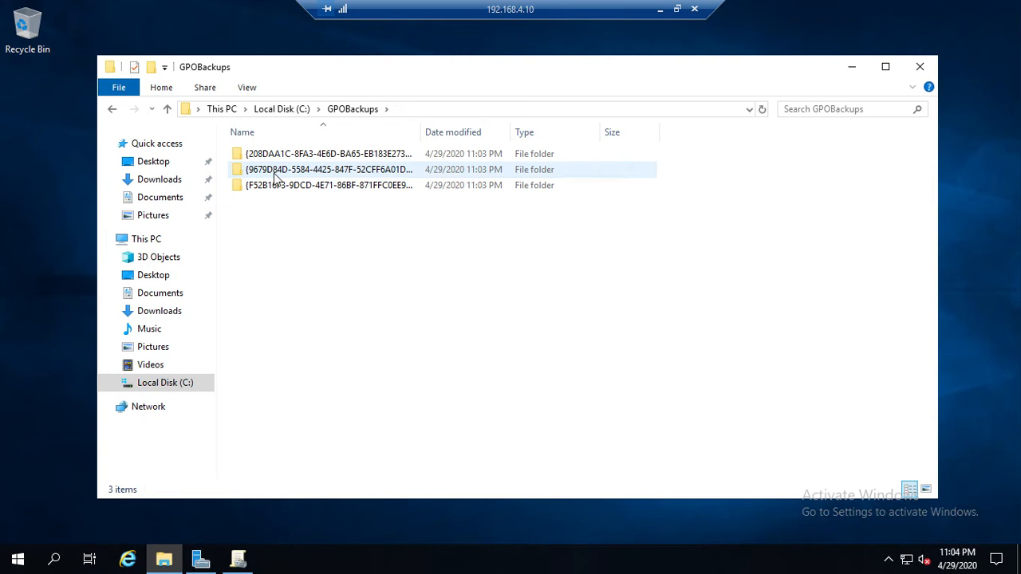
double_click(273, 156)
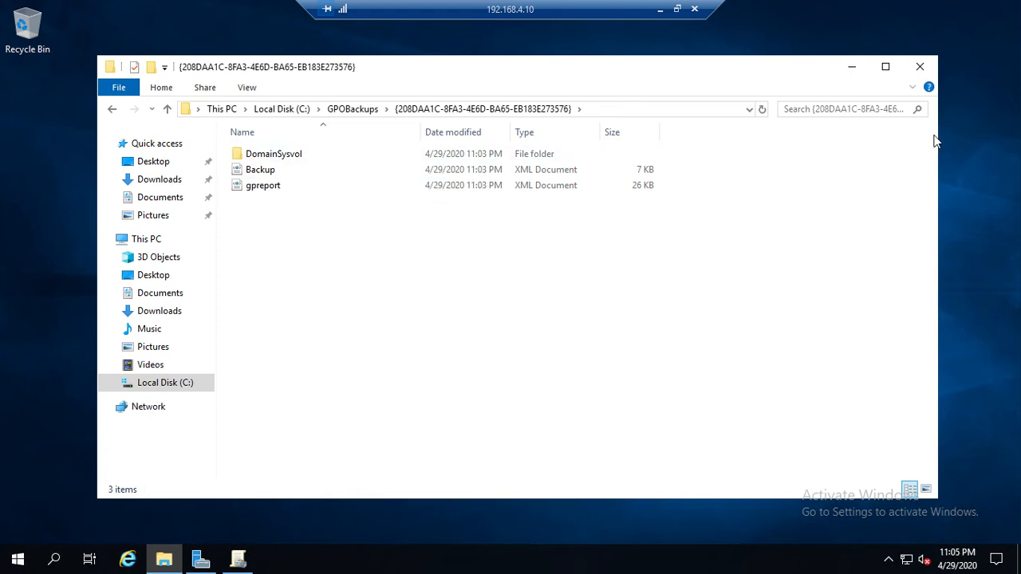
left_click(920, 68)
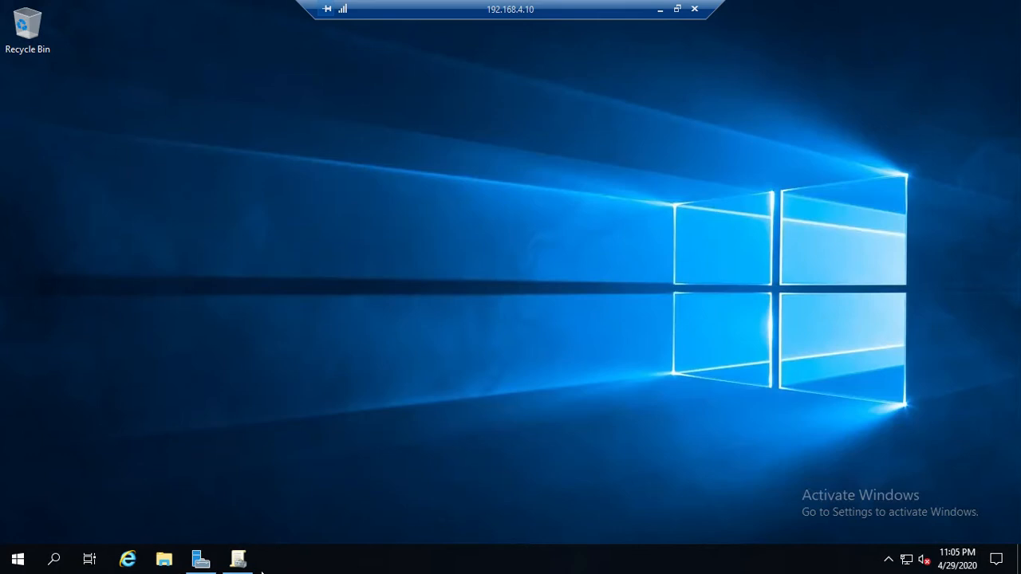
left_click(239, 560)
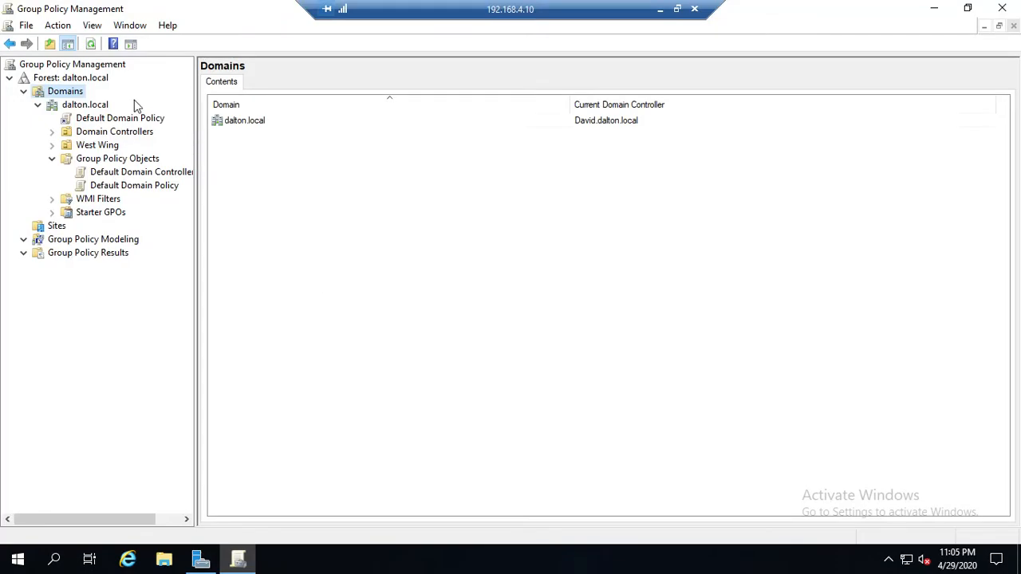
Open the settings report of the backed-up Guest Restrictions GPO through Manage Backups for the Group Policy Objects container
right_click(112, 160)
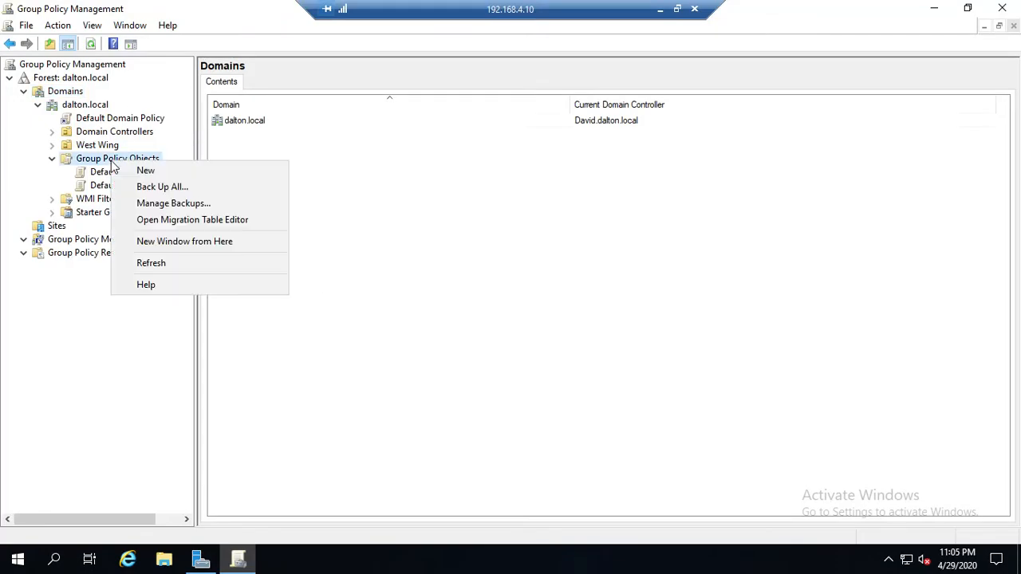
left_click(171, 203)
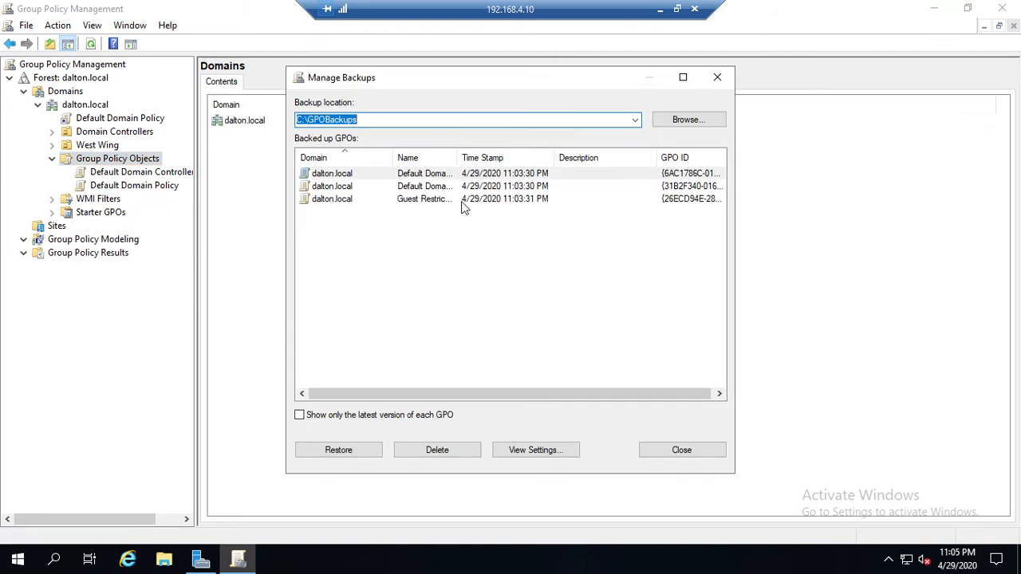
left_click(436, 201)
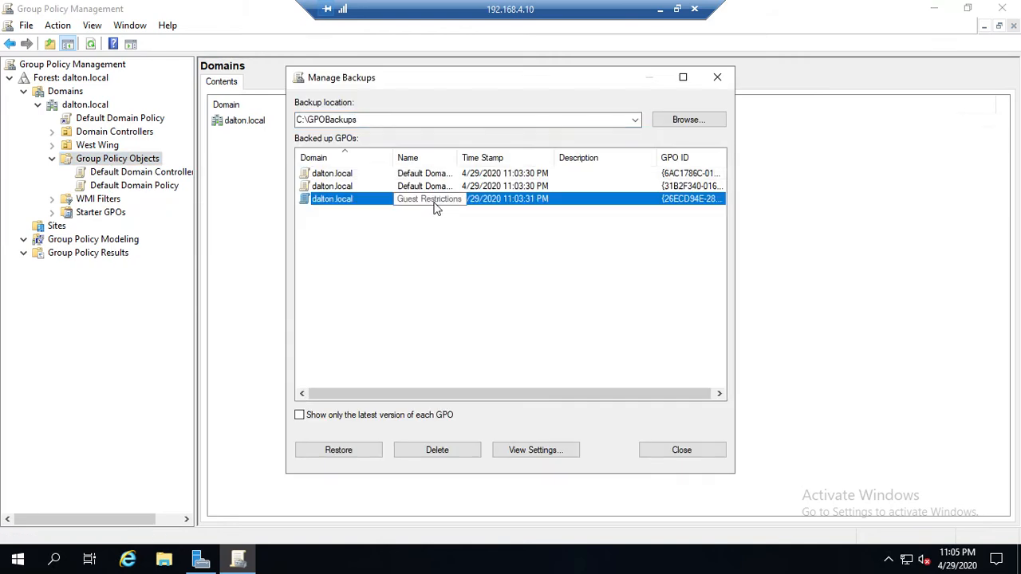
left_click(408, 235)
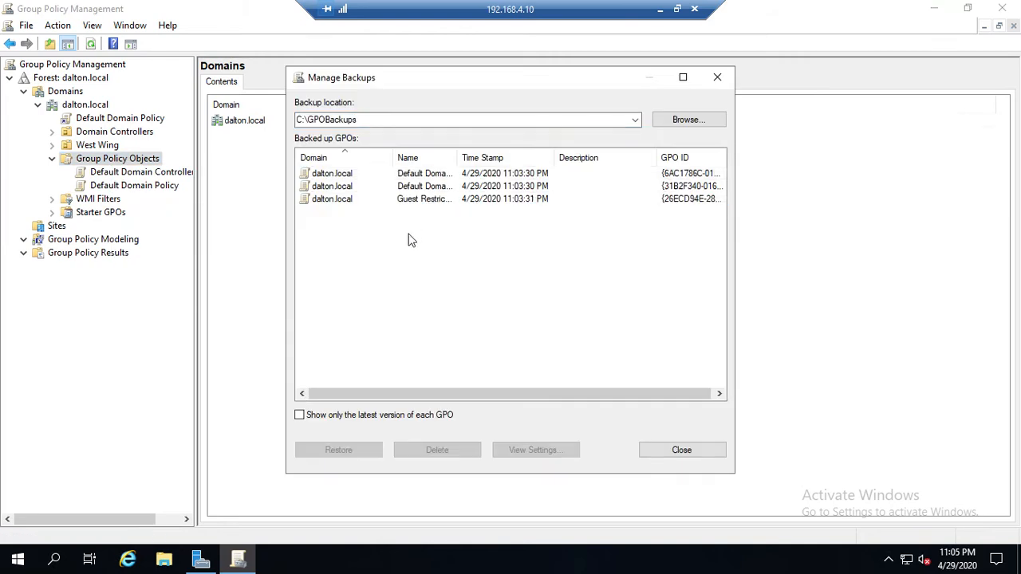
left_click(341, 202)
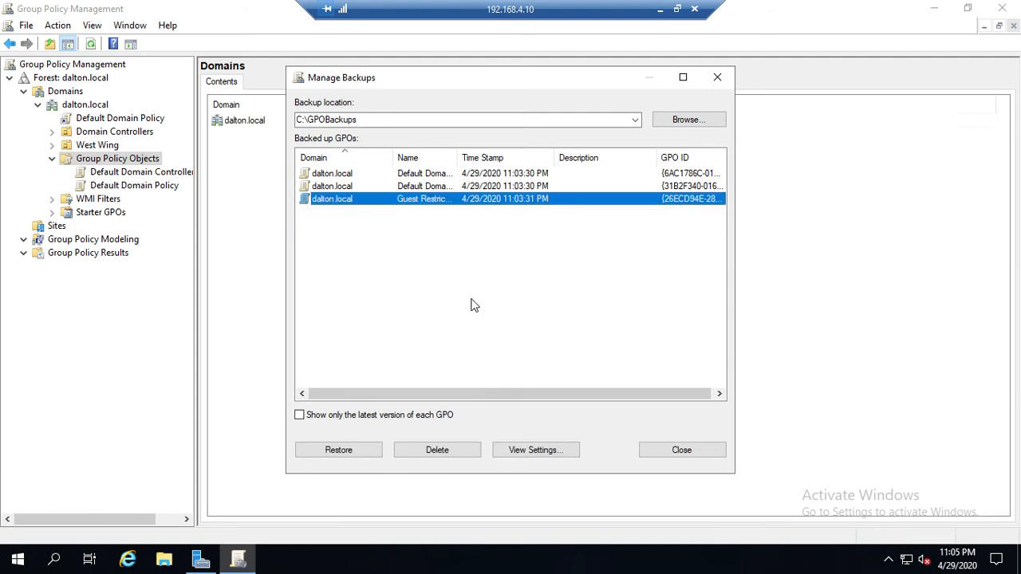
left_click(518, 451)
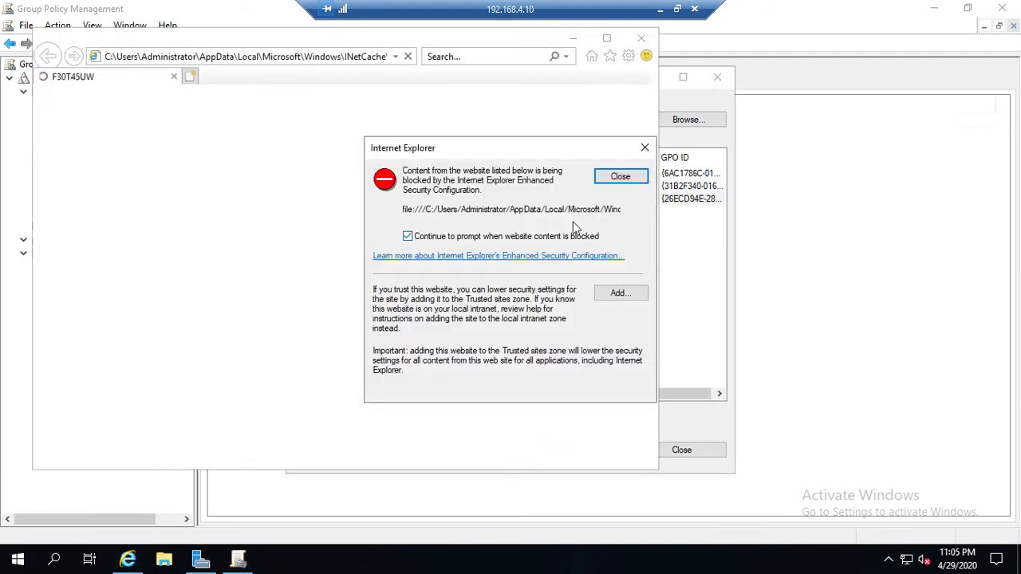
Try to add the blocked settings report page to Internet Explorer's Trusted sites zone
left_click(621, 293)
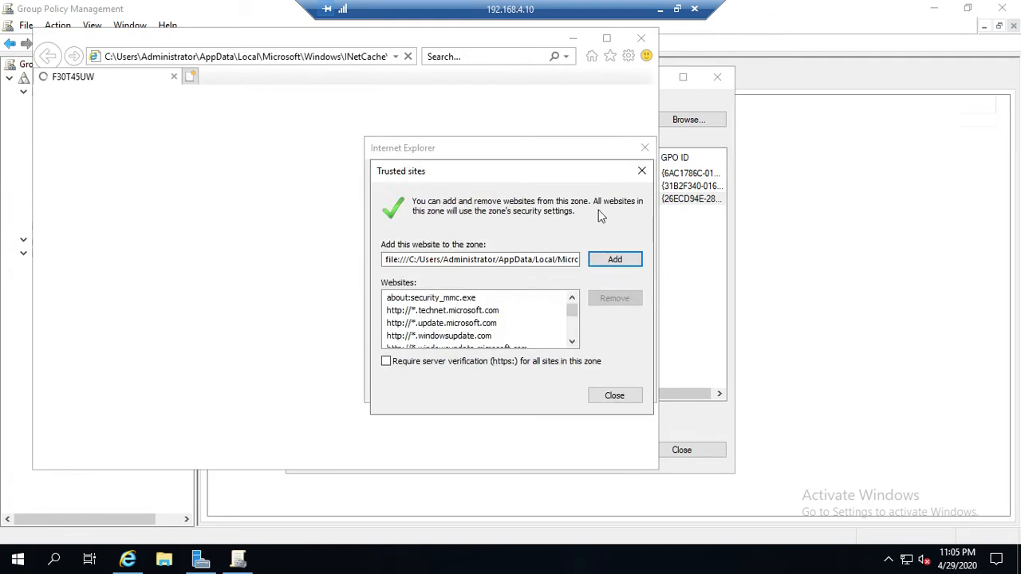
left_click(604, 259)
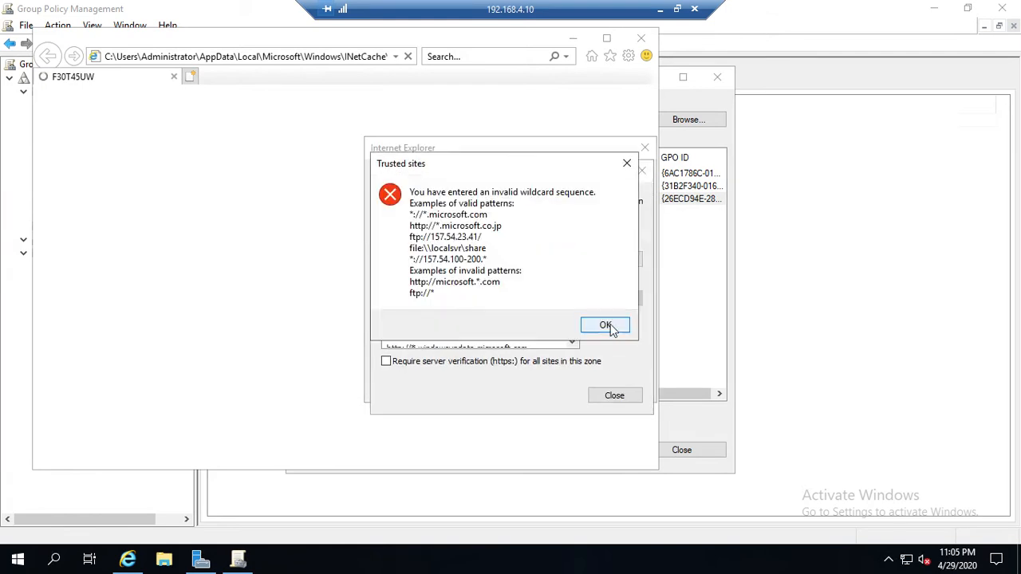
left_click(607, 327)
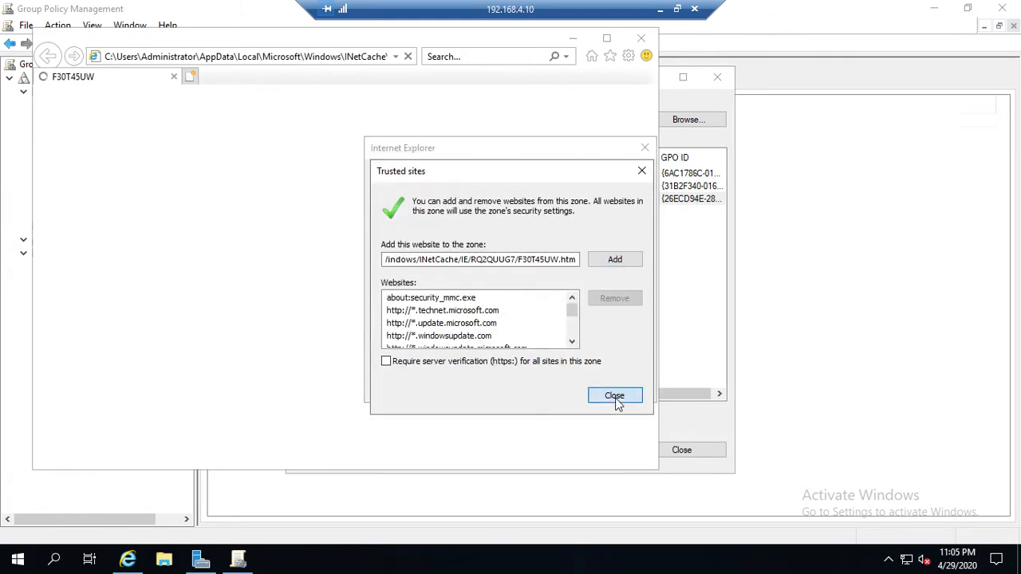
left_click(614, 397)
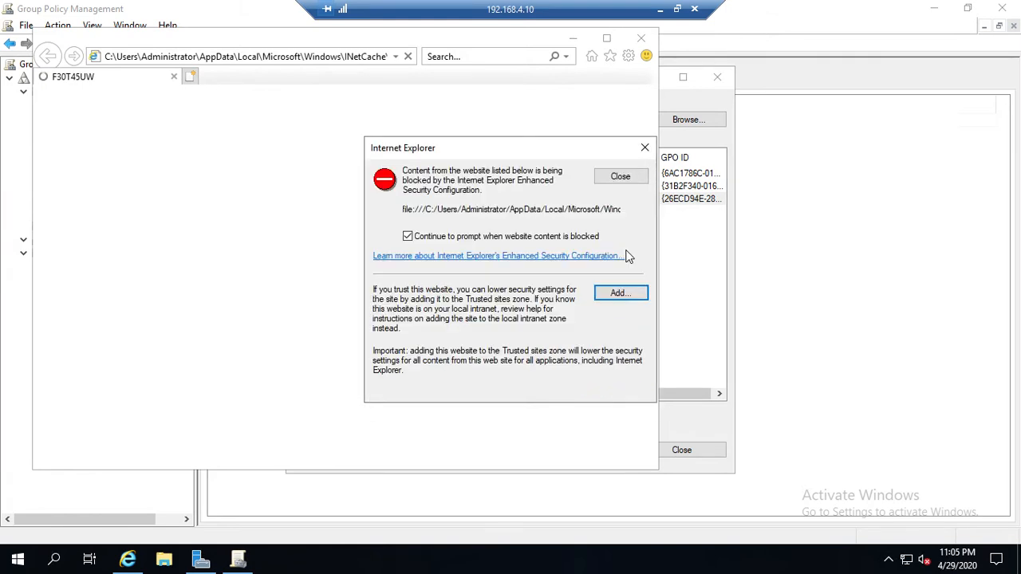
Dismiss the blocked-content notice, review the Guest Restrictions report down to its User Configuration policies, and close the report
left_click(618, 177)
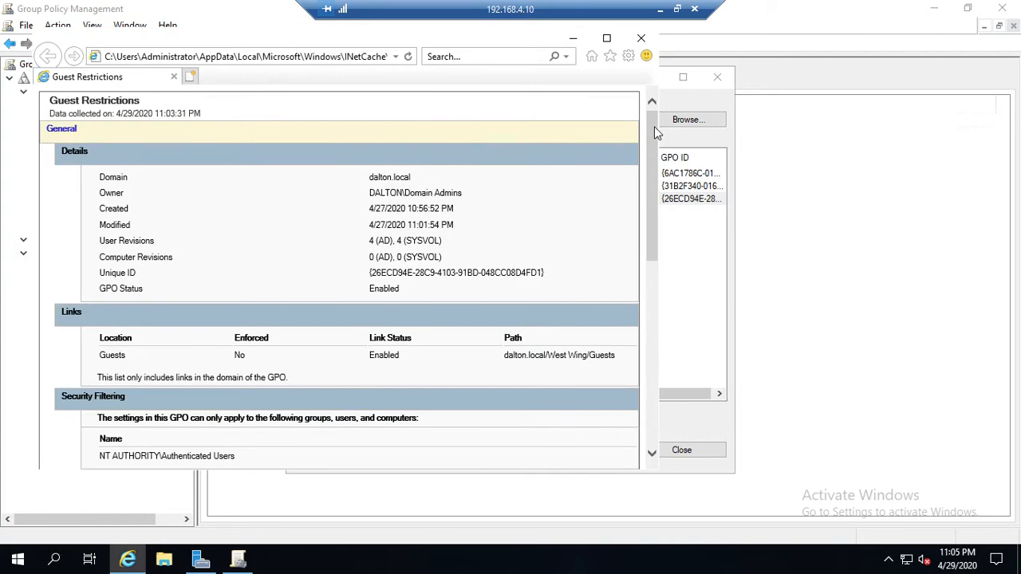
left_click_drag(662, 132, 798, 387)
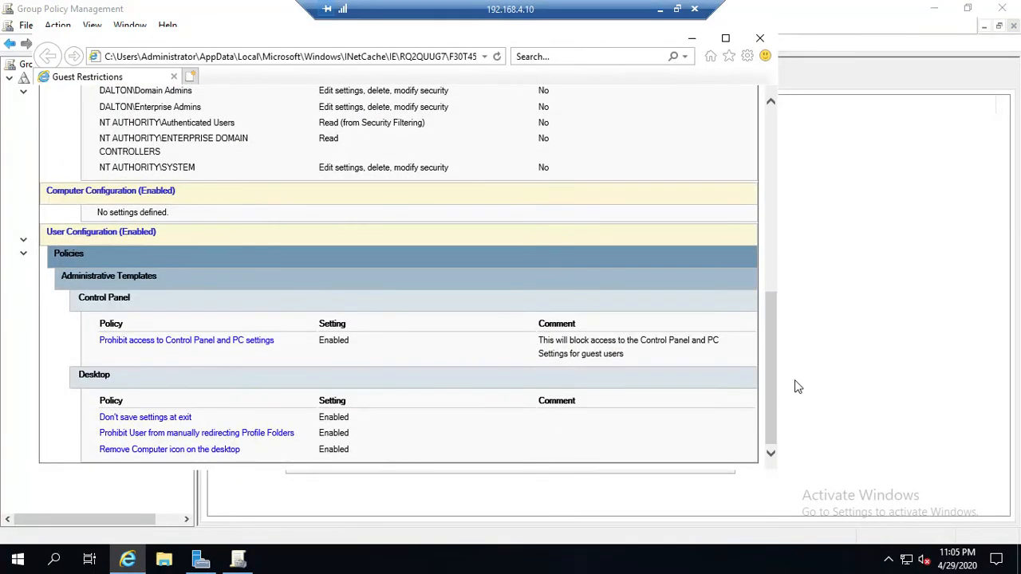
left_click(760, 40)
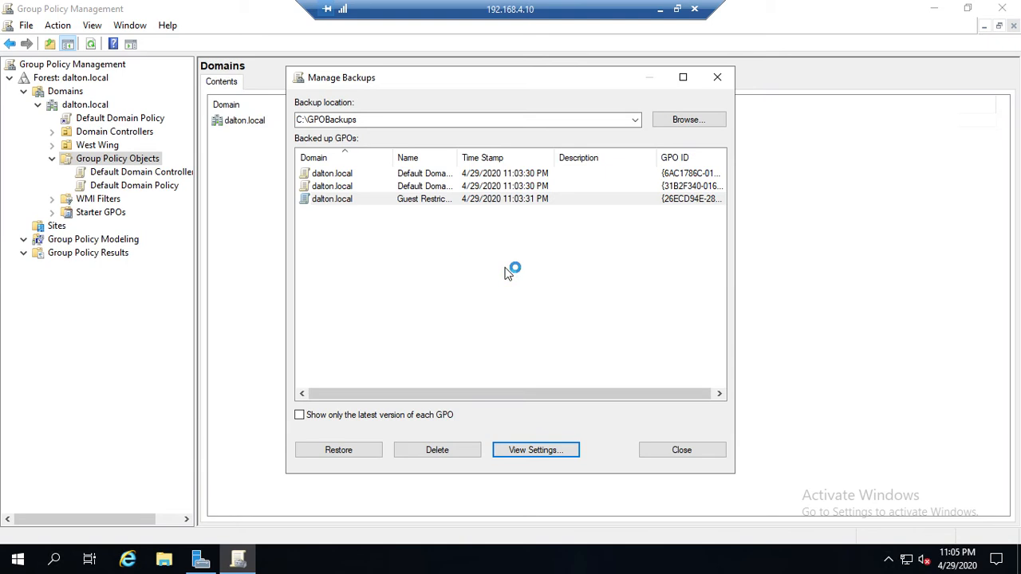
Restore the Guest Restrictions GPO from its backup in C:\GPOBackups and close Manage Backups
left_click(348, 202)
left_click(325, 451)
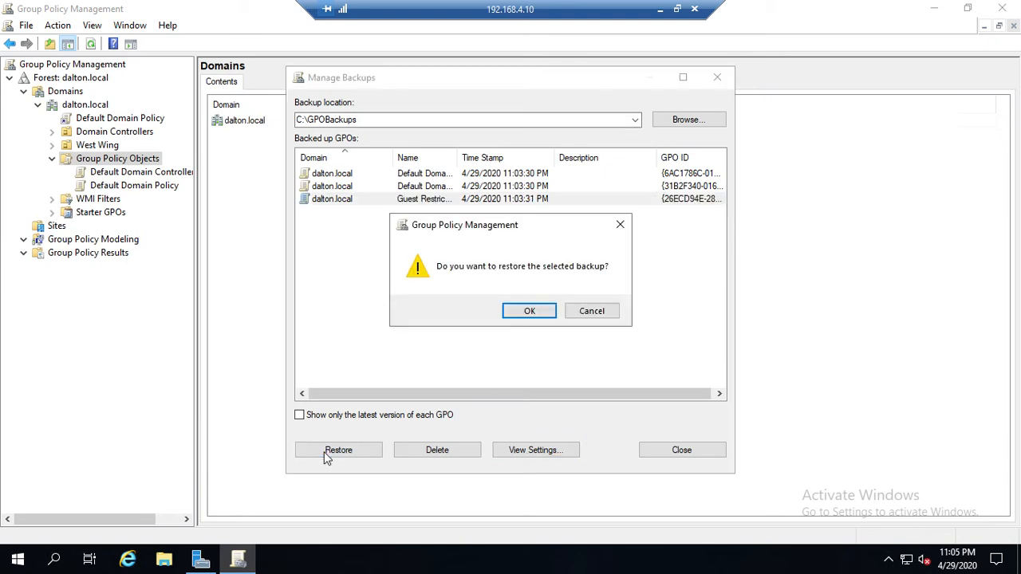
left_click(527, 313)
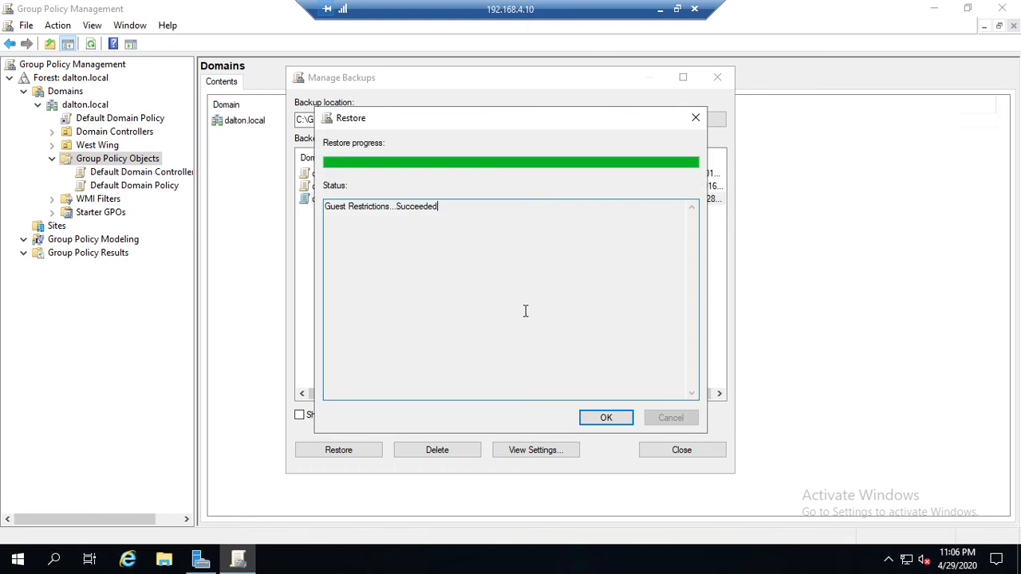
left_click(604, 421)
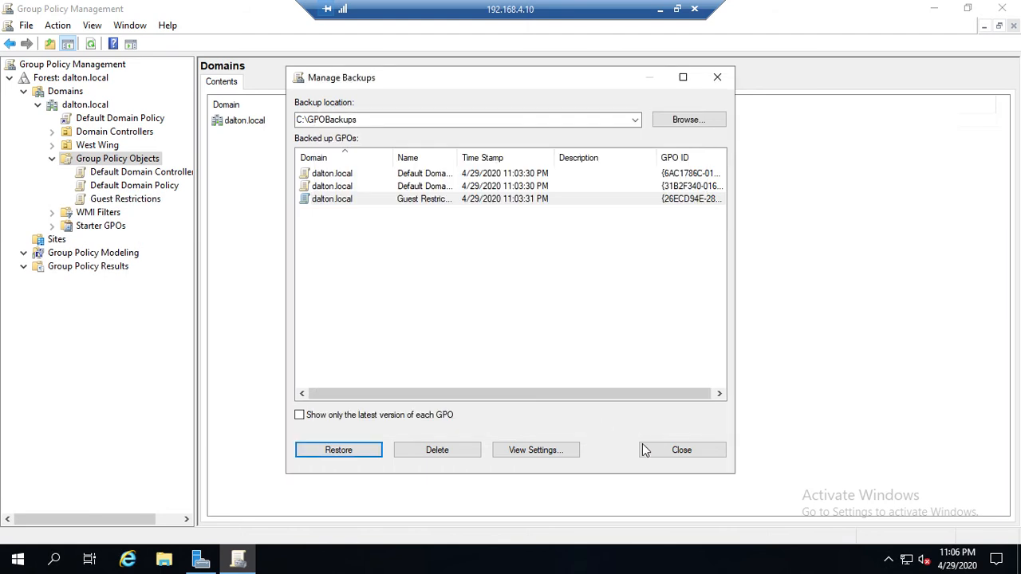
left_click(652, 451)
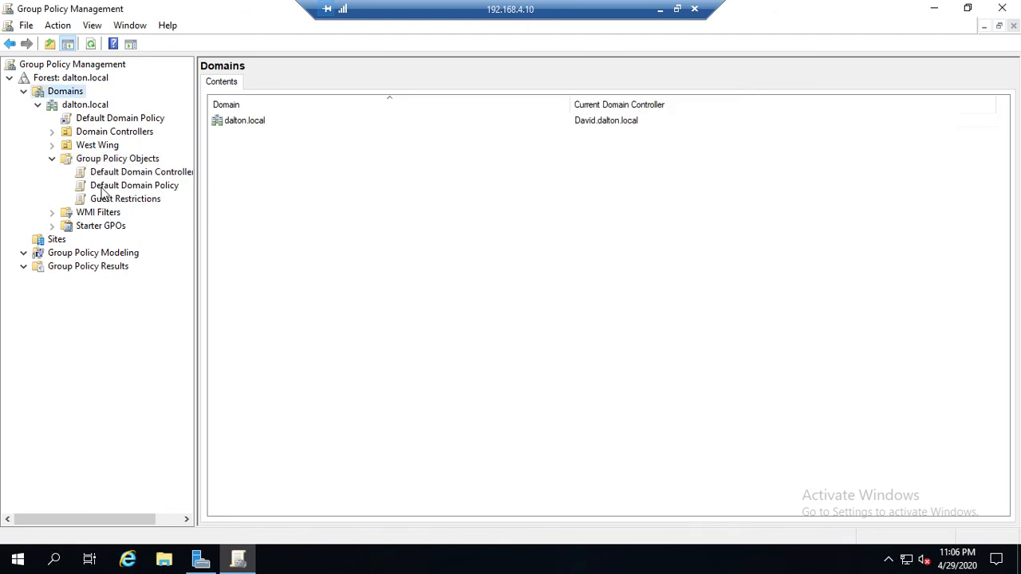
Link the existing Guest Restrictions GPO to the Guests organizational unit under West Wing
left_click(51, 145)
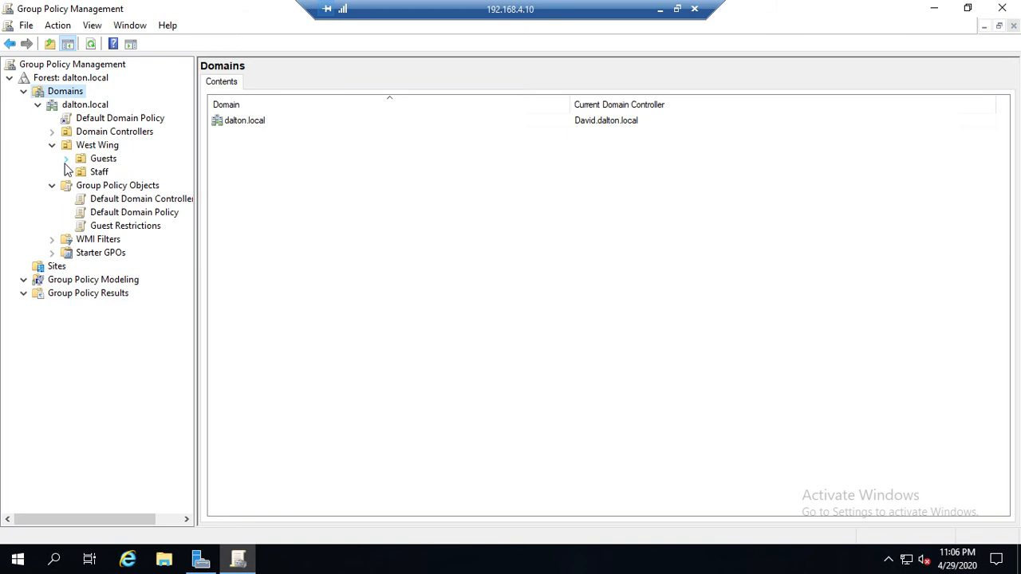
left_click(111, 160)
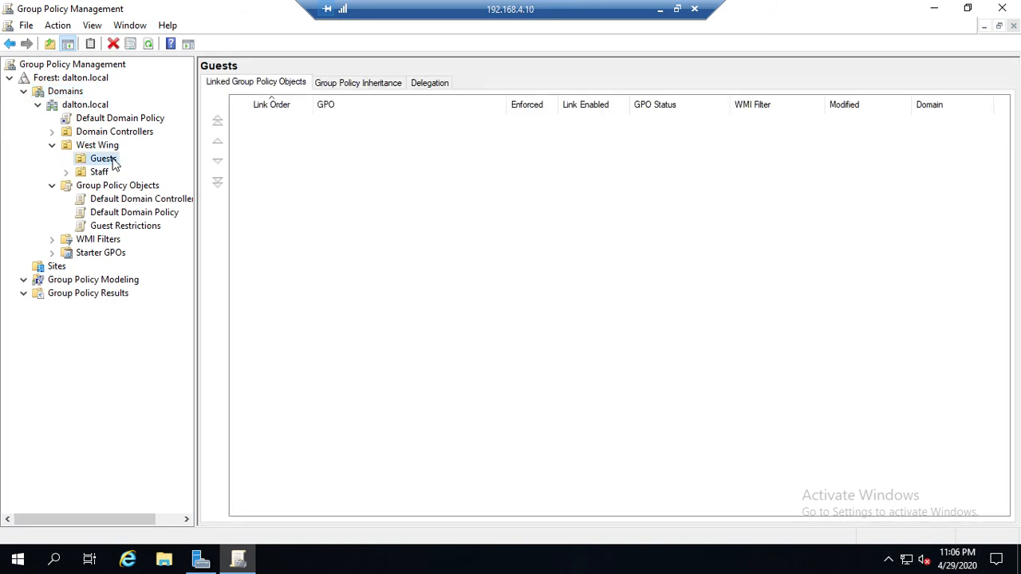
right_click(114, 161)
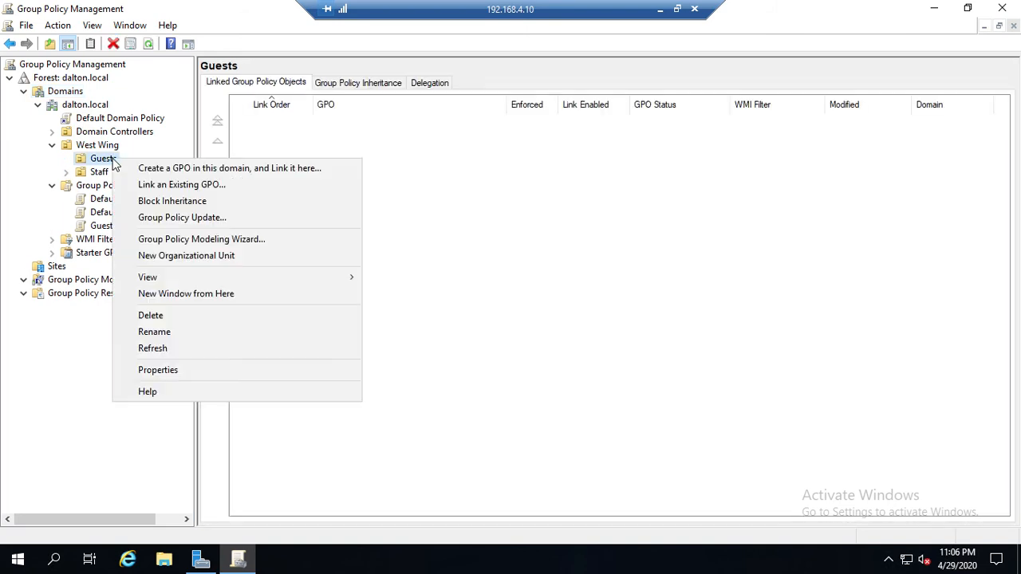
left_click(183, 186)
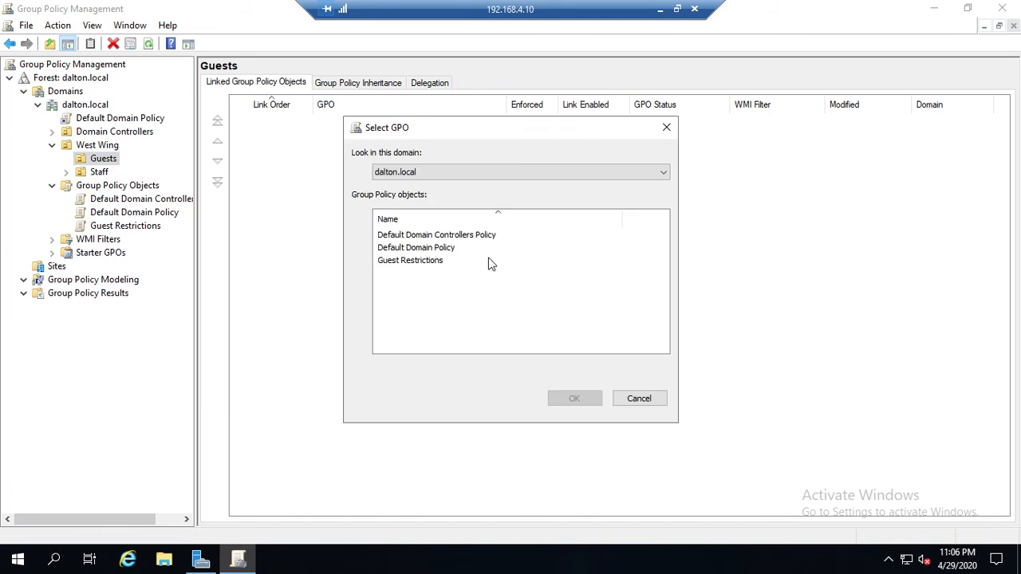
left_click(444, 260)
left_click(561, 398)
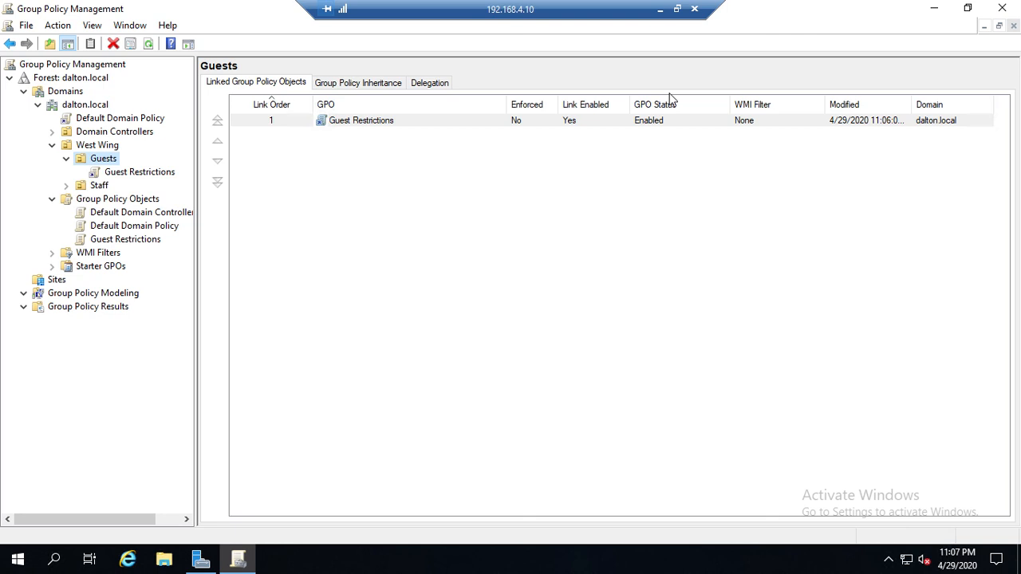
left_click(660, 11)
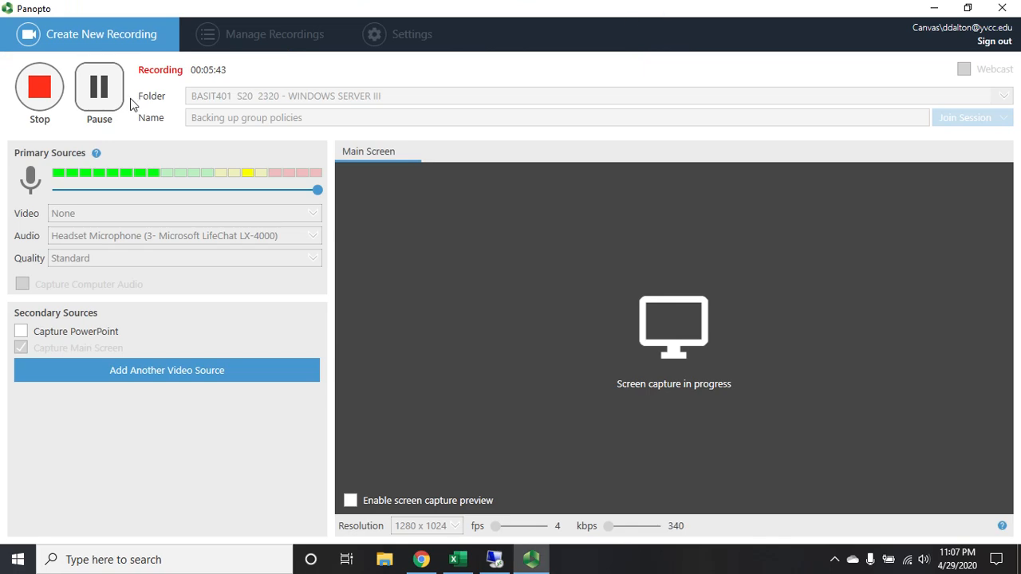